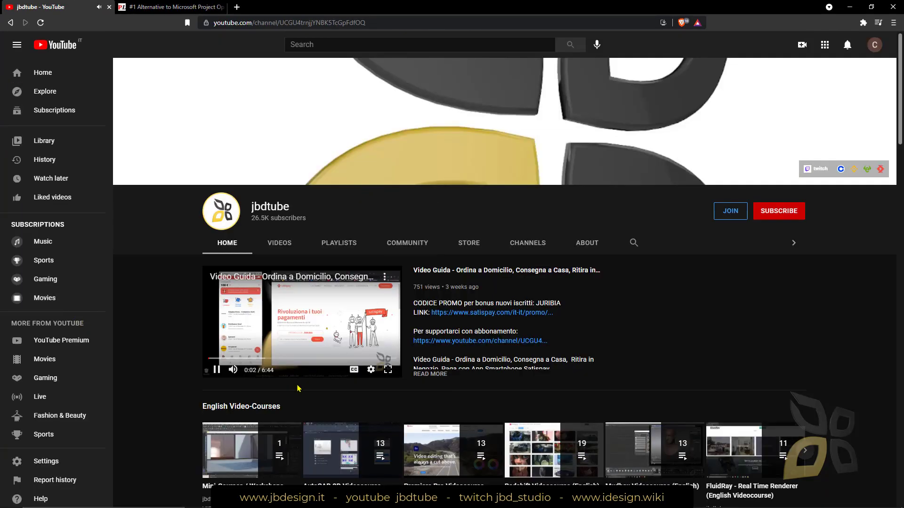
# Step: Pause the featured trailer video on the jbdtube YouTube channel page
pyautogui.click(217, 370)
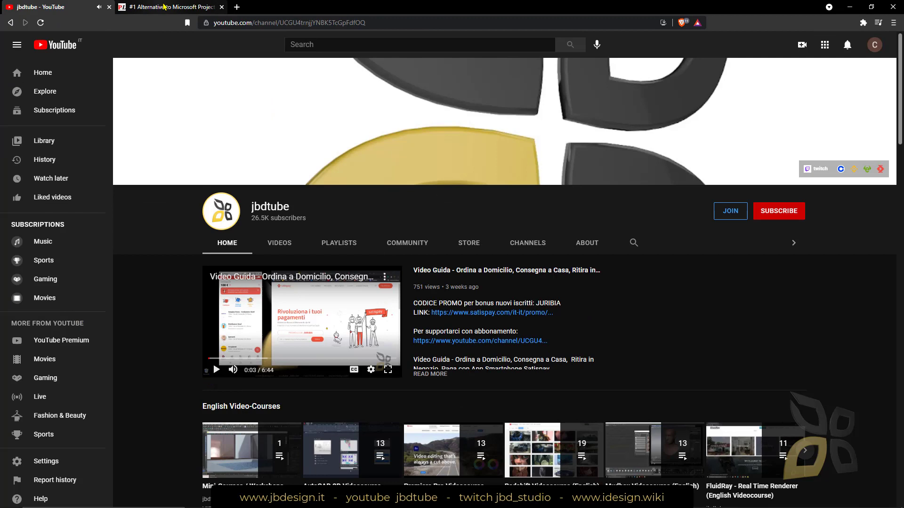
# Step: Search Google for 'project libre' and open the projectlibre.com result
pyautogui.click(163, 7)
pyautogui.click(261, 23)
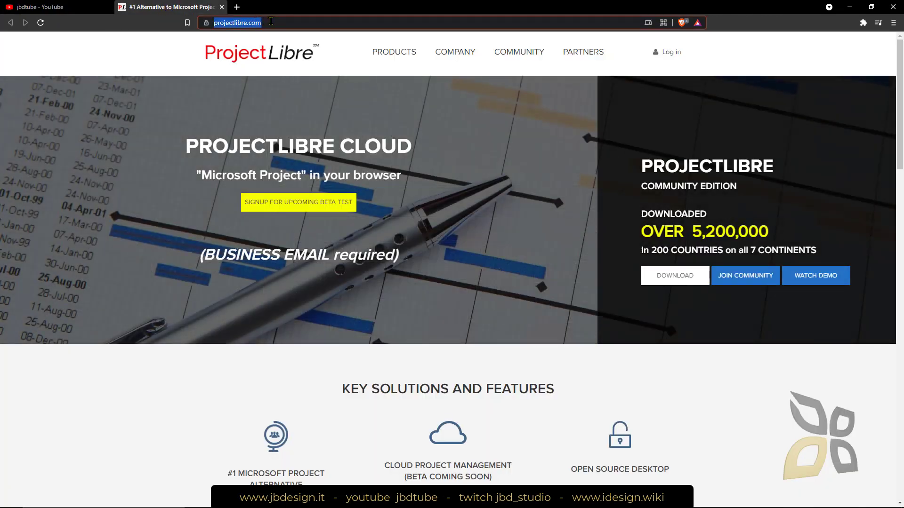
pyautogui.write('project libre')
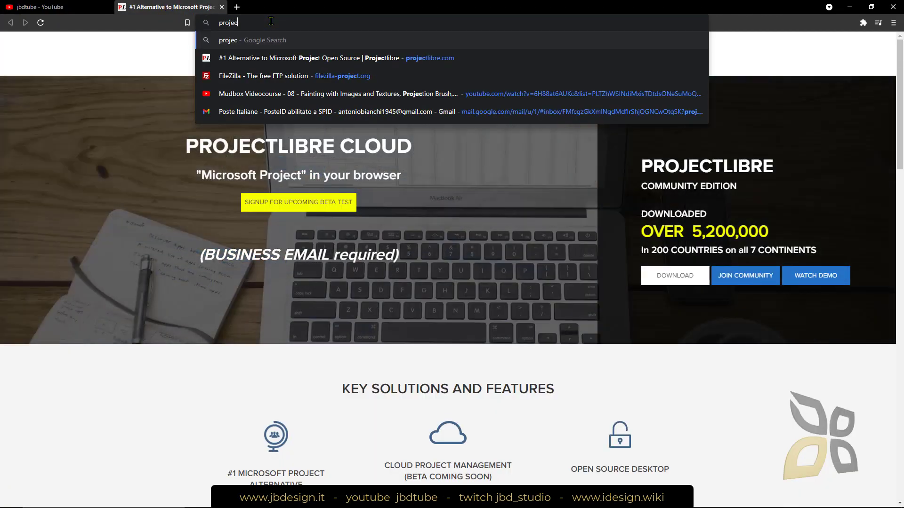
pyautogui.press('Return')
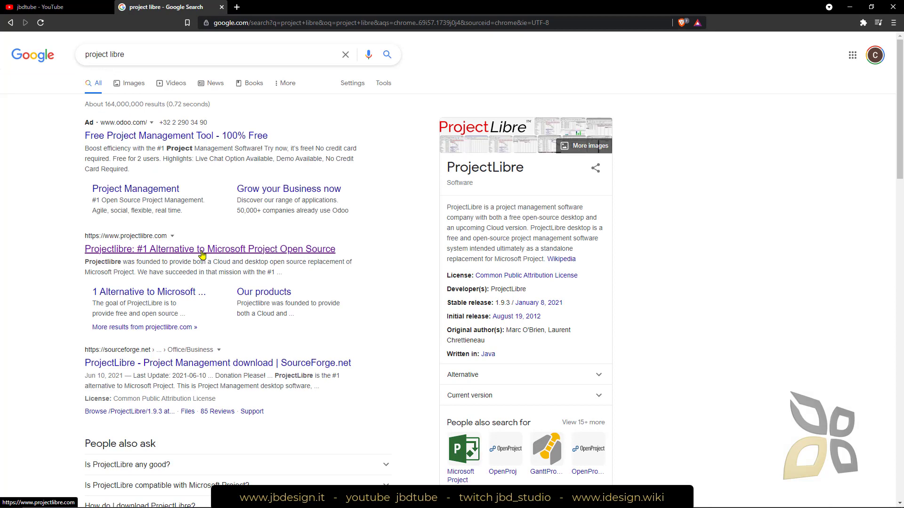
pyautogui.click(318, 255)
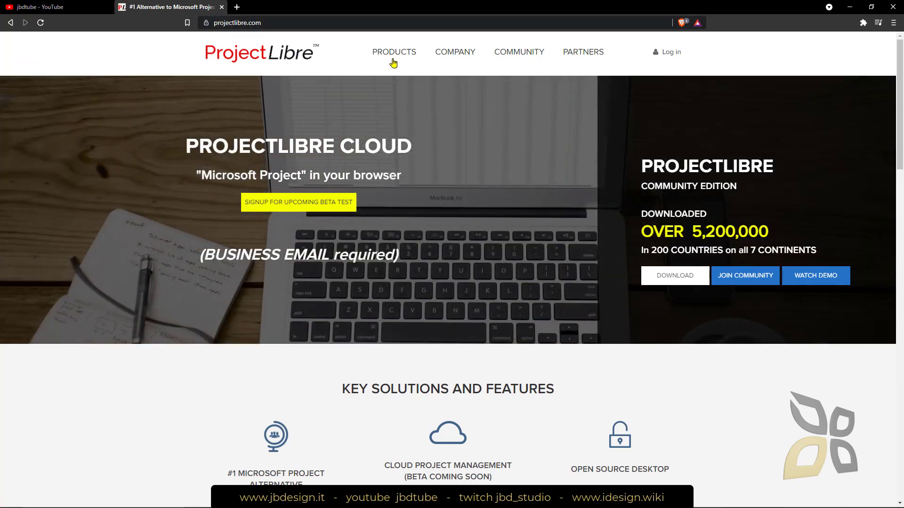
# Step: Highlight the PROJECTLIBRE CLOUD heading on the homepage, then deselect it
pyautogui.moveTo(514, 61)
pyautogui.moveTo(186, 146); pyautogui.dragTo(408, 149)
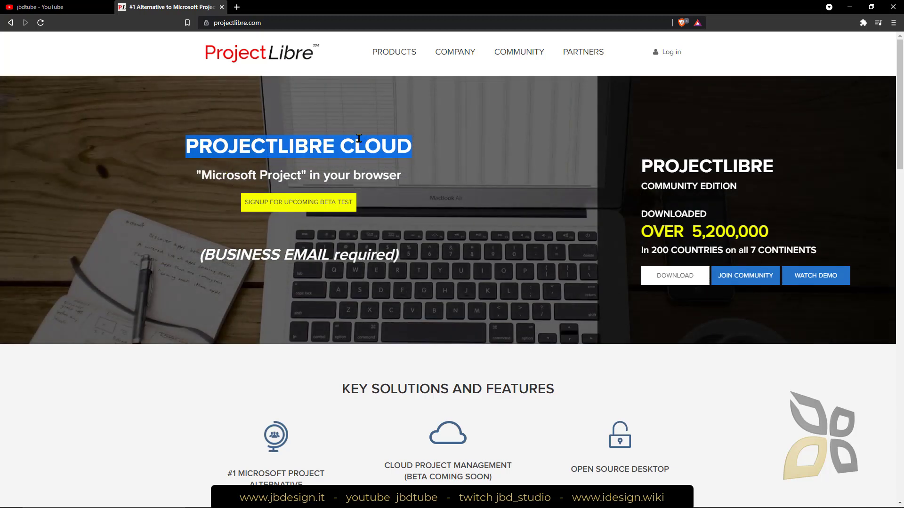
pyautogui.click(358, 138)
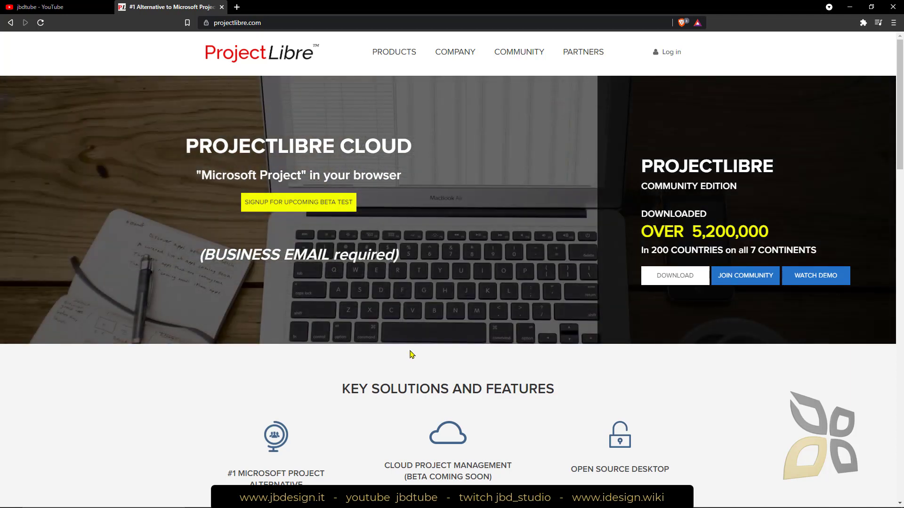
# Step: Scroll through the homepage and bring up the PRODUCTS dropdown menu
pyautogui.scroll(-2, 411, 355)
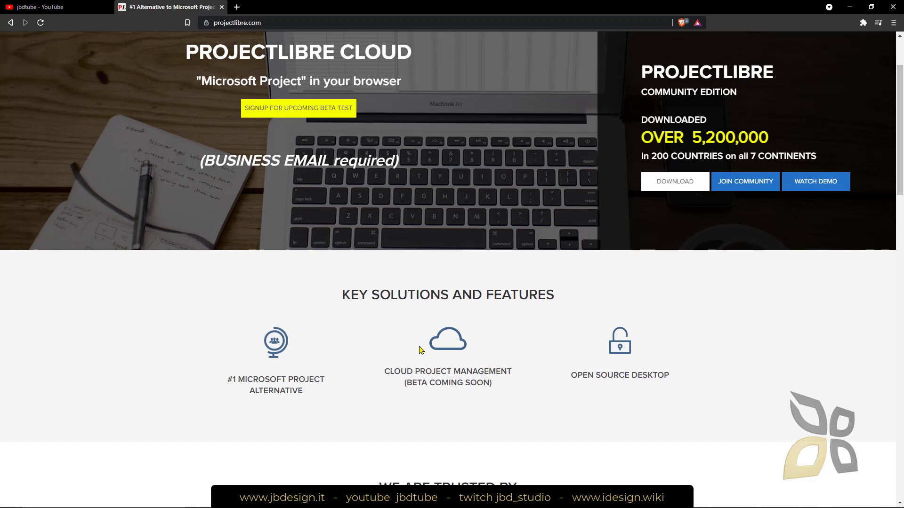
pyautogui.scroll(2, 421, 350)
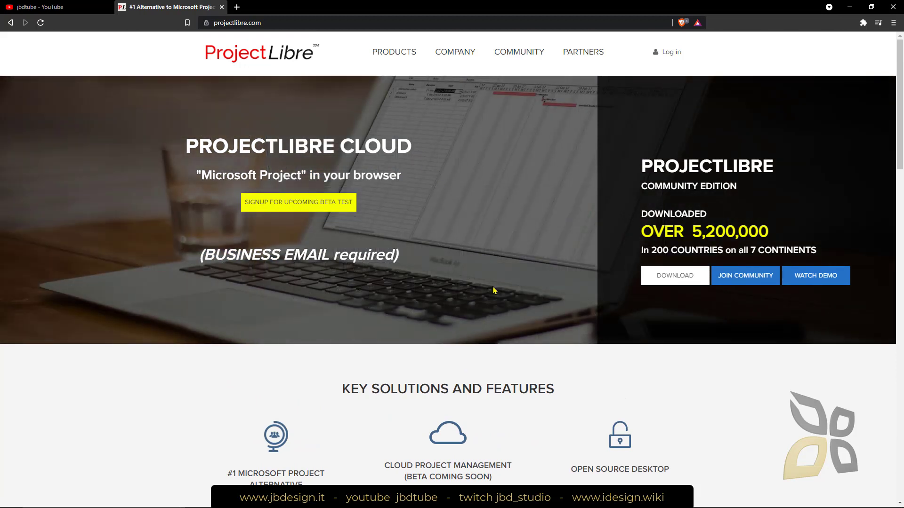
pyautogui.scroll(-1, 500, 300)
pyautogui.scroll(-4, 442, 185)
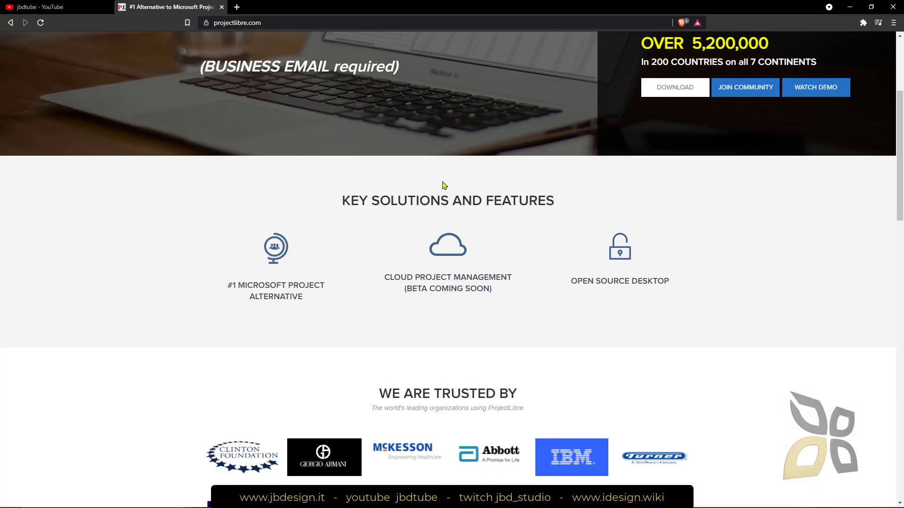
pyautogui.scroll(-8, 443, 185)
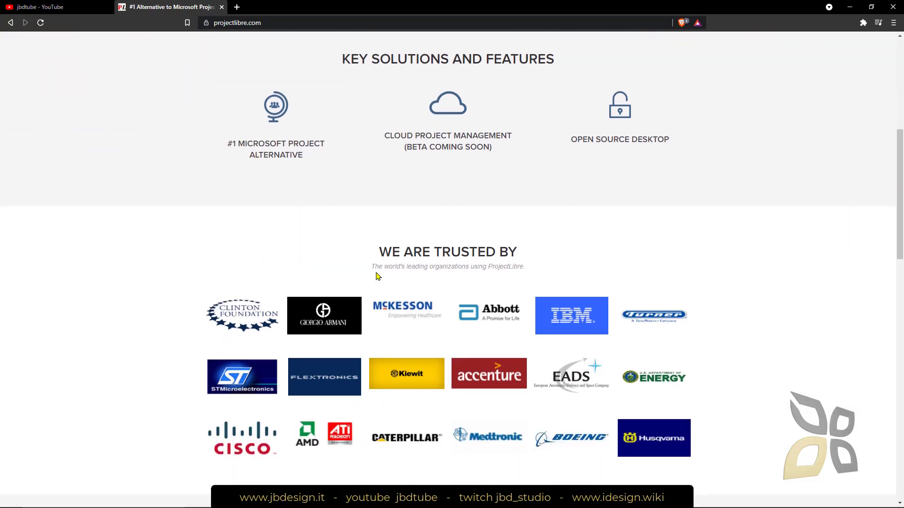
pyautogui.scroll(-8, 377, 266)
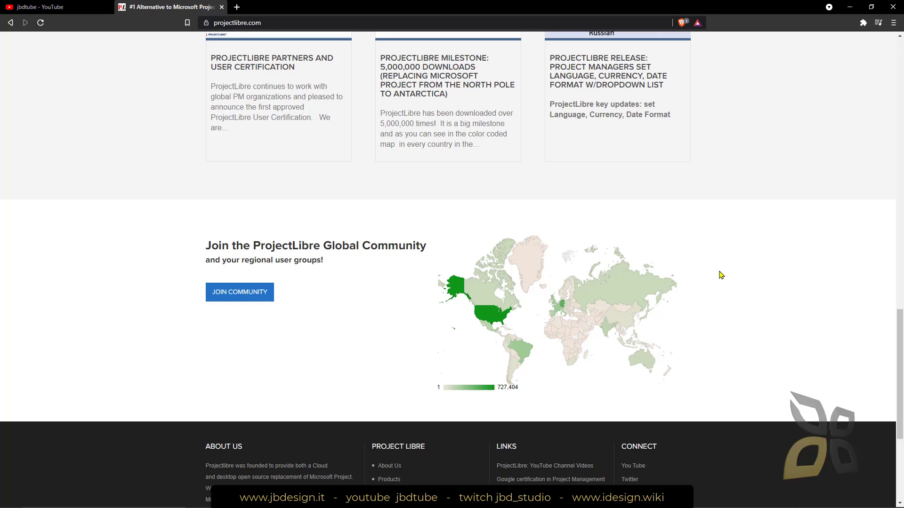
pyautogui.scroll(-2, 740, 332)
pyautogui.scroll(20, 739, 332)
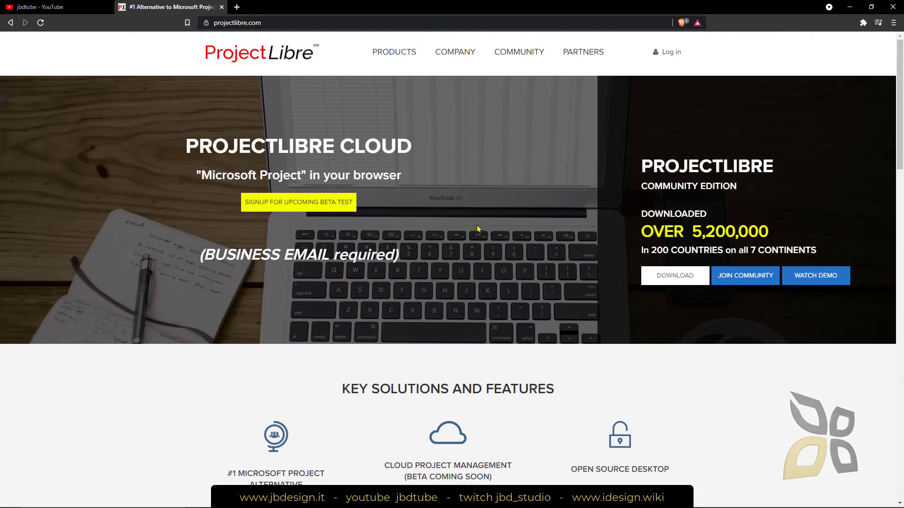
pyautogui.moveTo(386, 66)
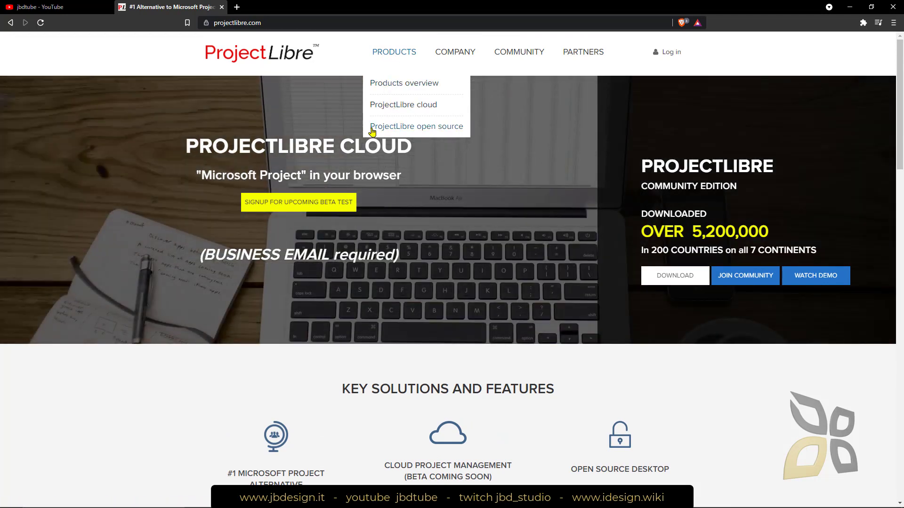
# Step: Open the ProjectLibre open source page and scroll through its features, such as Gantt Chart
pyautogui.click(457, 132)
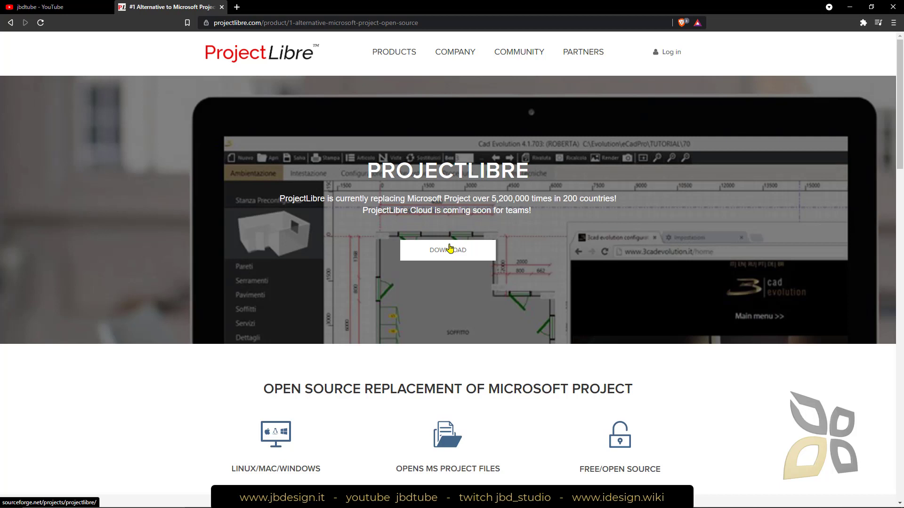
pyautogui.scroll(-5, 412, 327)
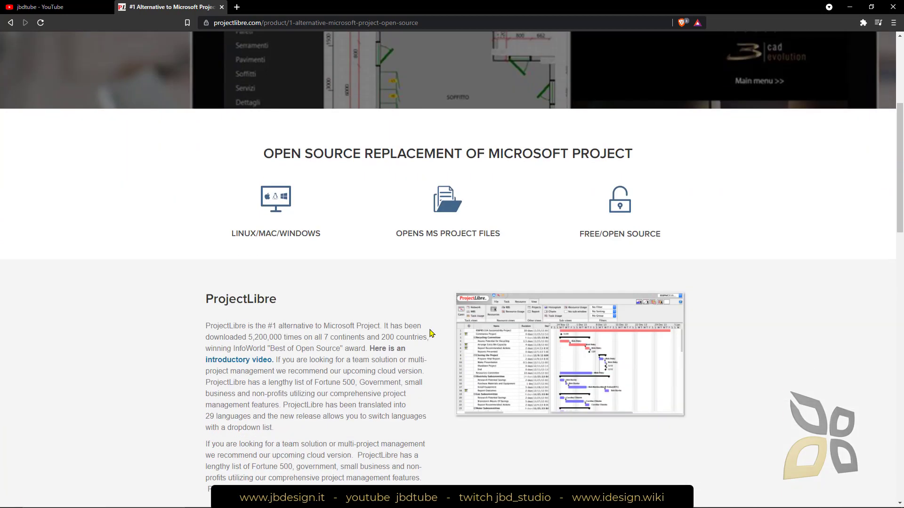
pyautogui.scroll(-2, 432, 333)
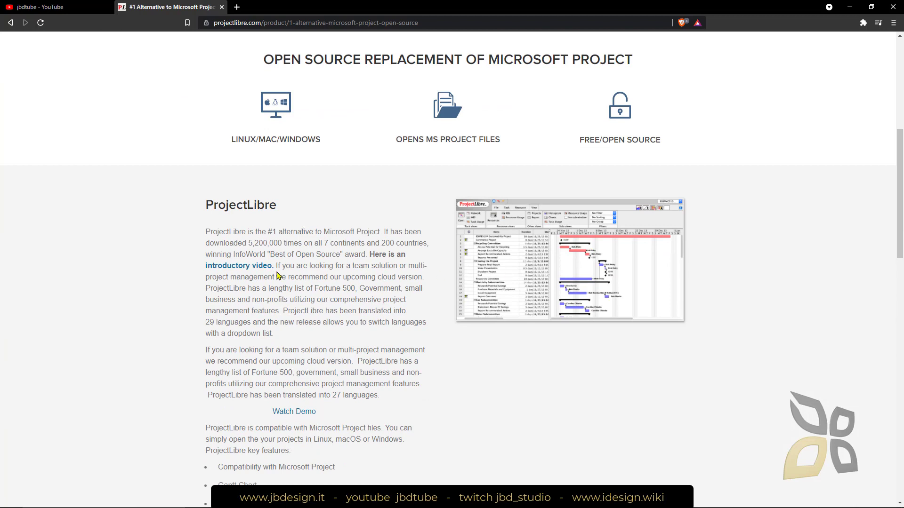
pyautogui.scroll(-3, 346, 360)
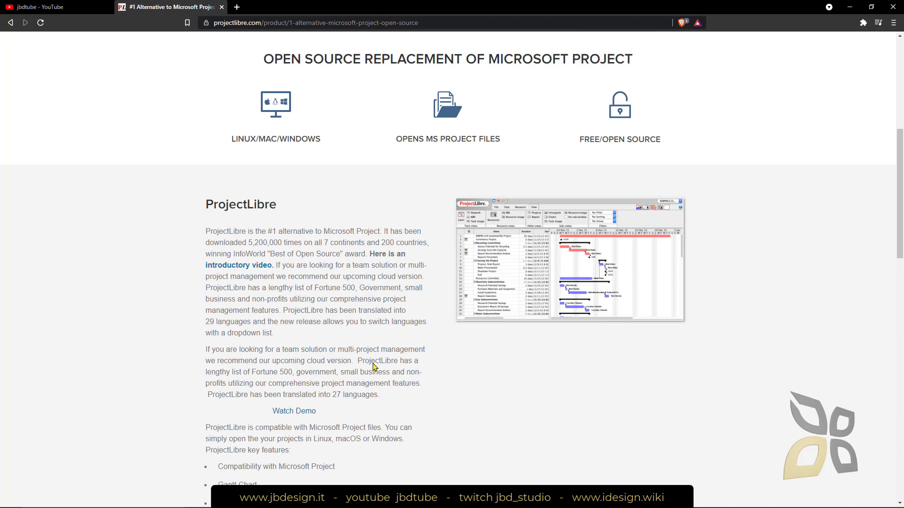
pyautogui.scroll(10, 375, 367)
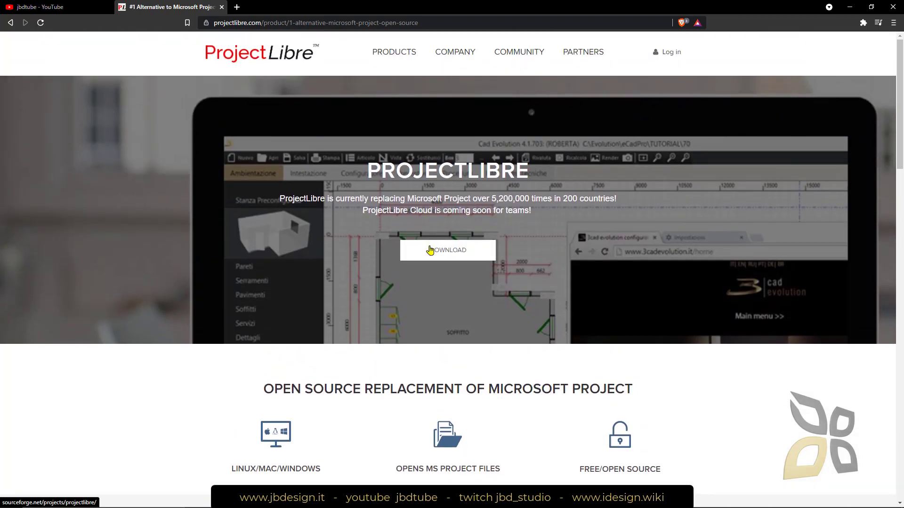
# Step: Search the jbdtube YouTube channel for 'project management guide'
pyautogui.click(61, 5)
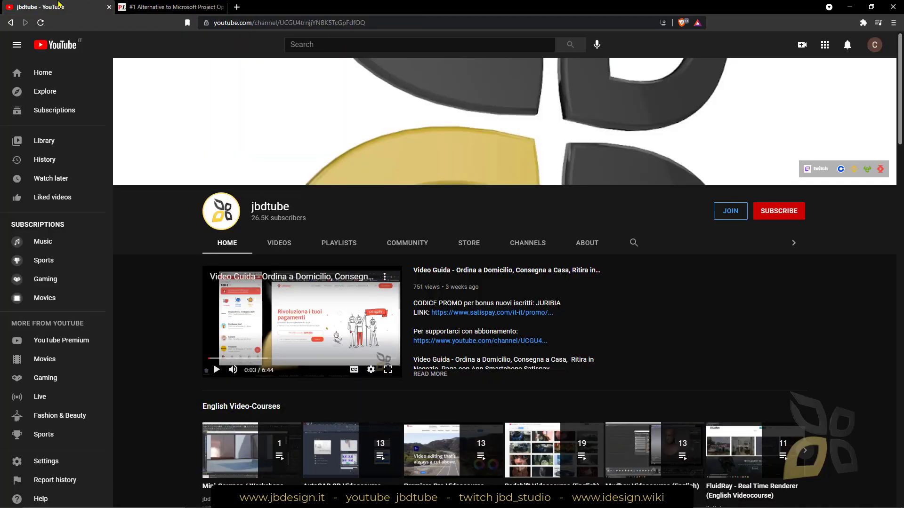
pyautogui.click(638, 247)
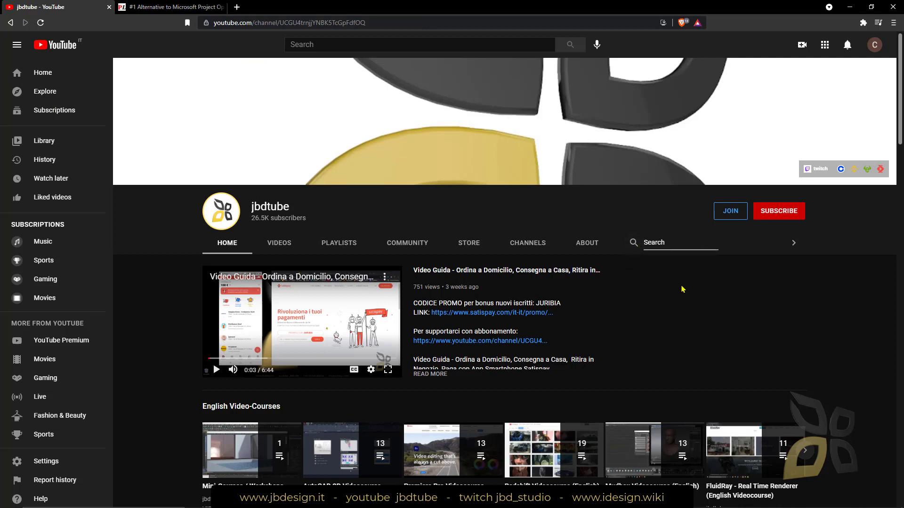
pyautogui.write('proje')
pyautogui.write('ct management guide')
pyautogui.press('Return')
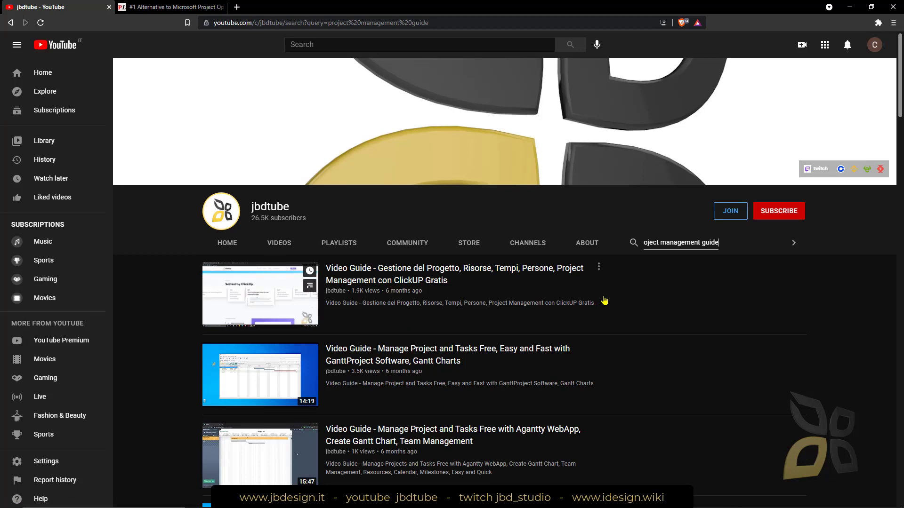
# Step: Scroll through the search results, then return to the ProjectLibre product page
pyautogui.scroll(-1, 598, 305)
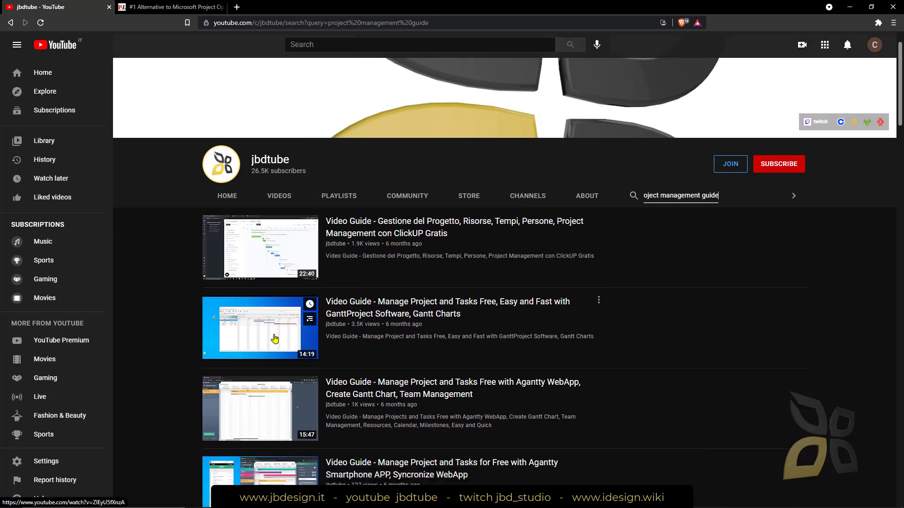
pyautogui.scroll(-1, 438, 328)
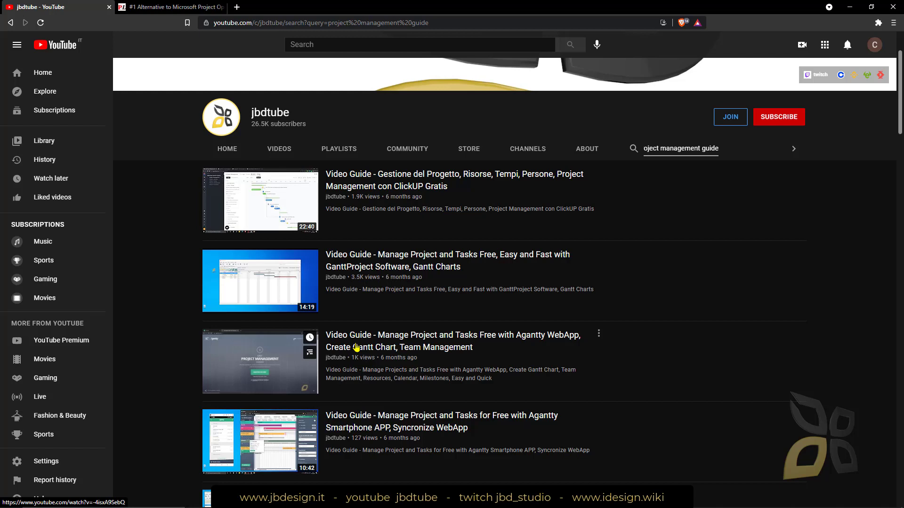
pyautogui.scroll(2, 356, 348)
pyautogui.click(145, 5)
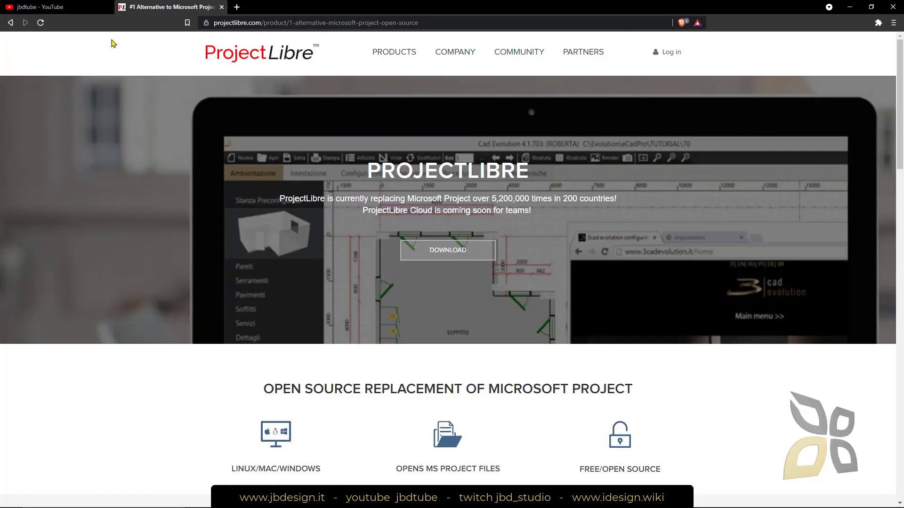
# Step: Launch the projectlibre-1.9.3 installer from the Download folder and approve the UAC prompt
pyautogui.click(850, 6)
pyautogui.press('super+e')
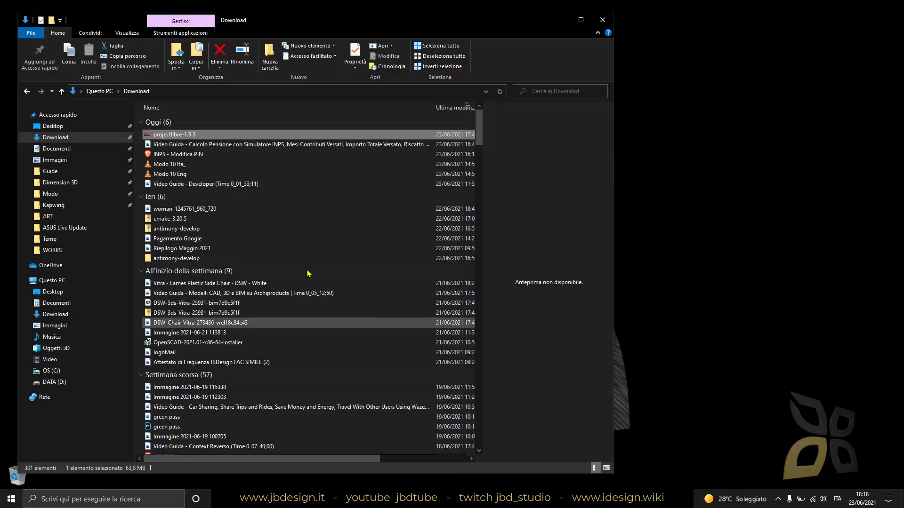
pyautogui.click(179, 136)
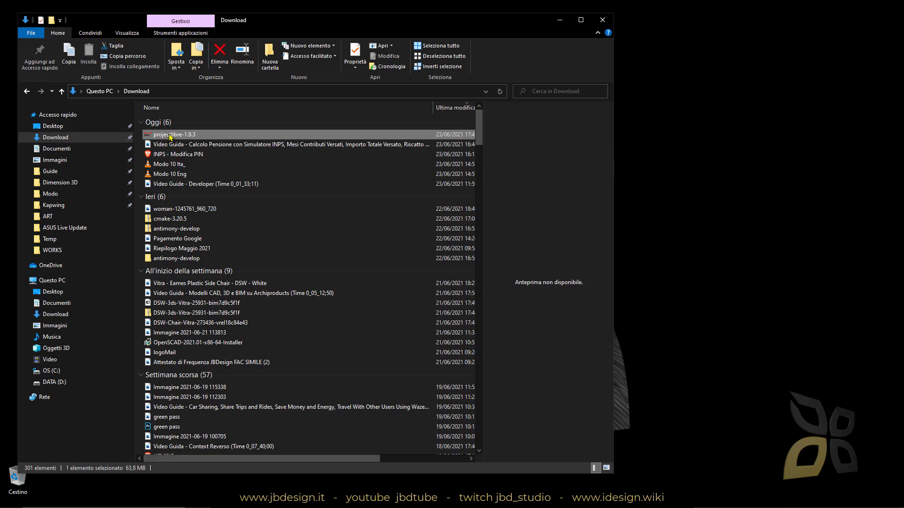
pyautogui.doubleClick(170, 135)
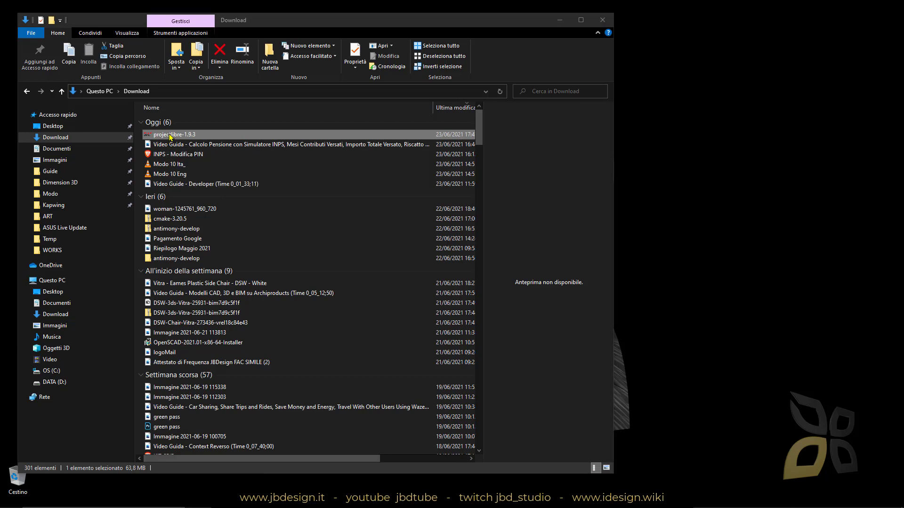
pyautogui.click(402, 321)
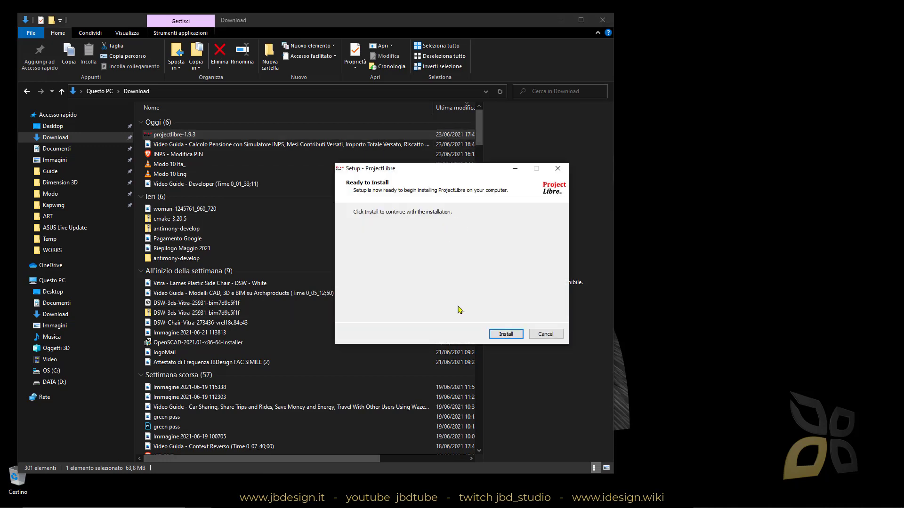
# Step: Cancel the ProjectLibre setup, confirm exiting, and select the desktop ProjectLibre shortcut
pyautogui.click(558, 167)
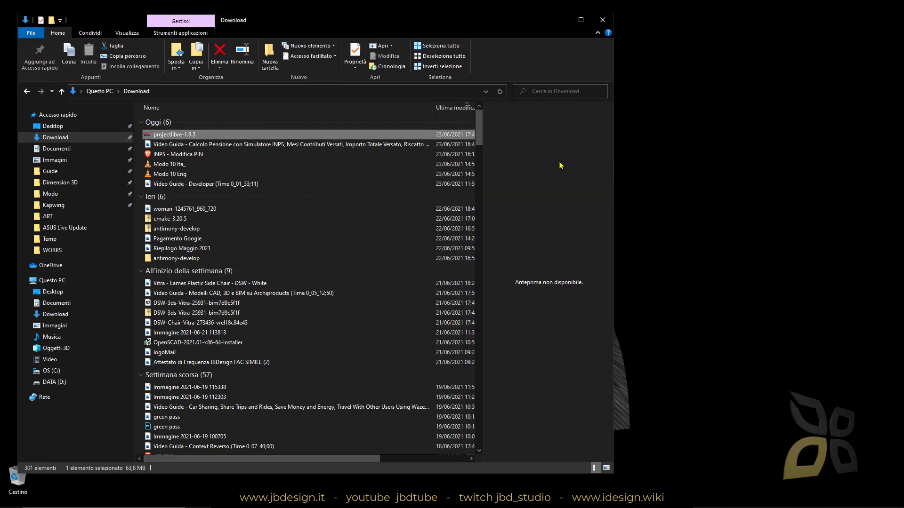
pyautogui.click(560, 19)
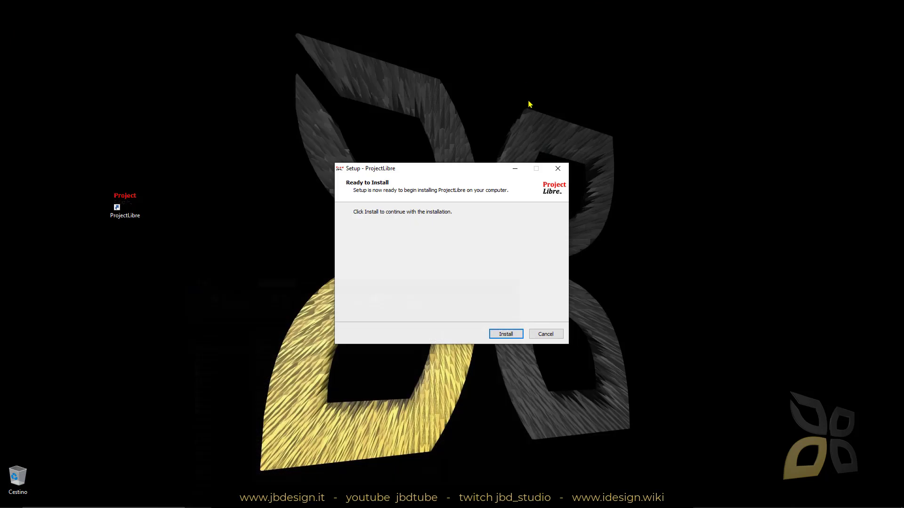
pyautogui.click(558, 166)
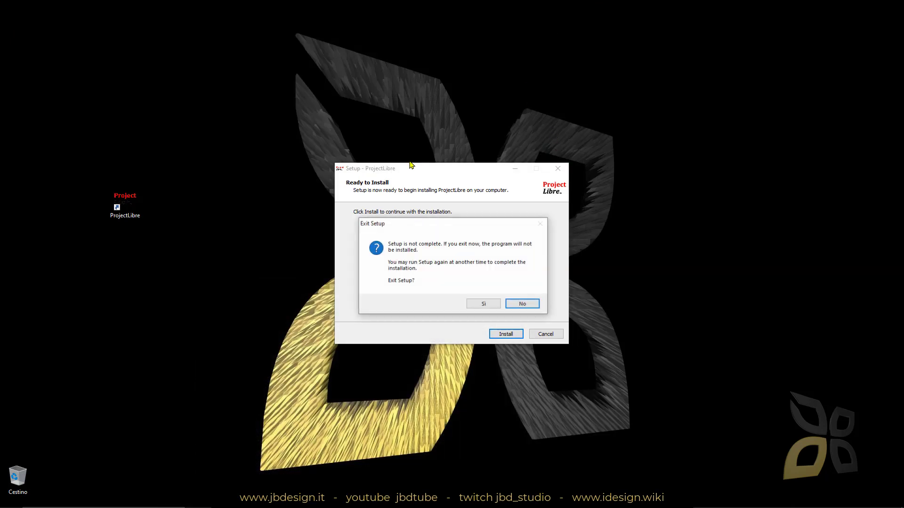
pyautogui.click(494, 305)
pyautogui.click(125, 202)
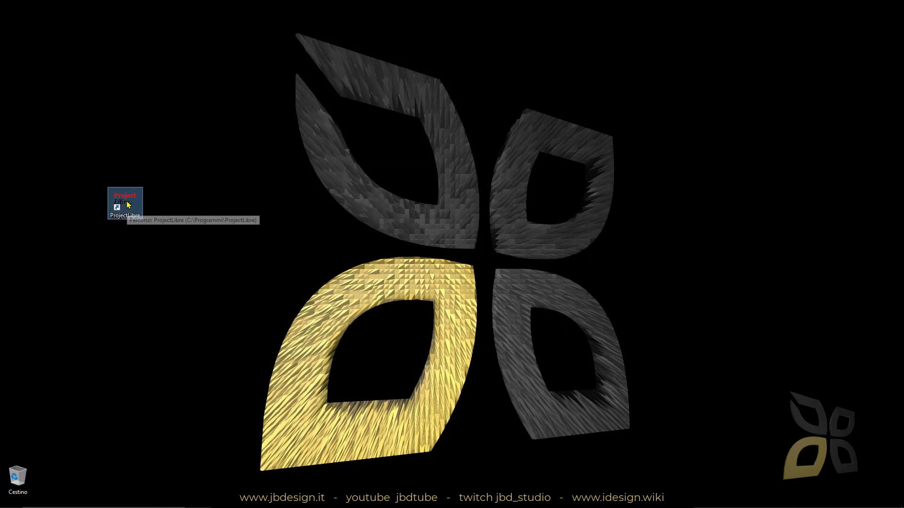
# Step: Open Primo Progetto, showing Inizio Progetto and Presentazione Progetto in the Gantt chart
pyautogui.click(158, 219)
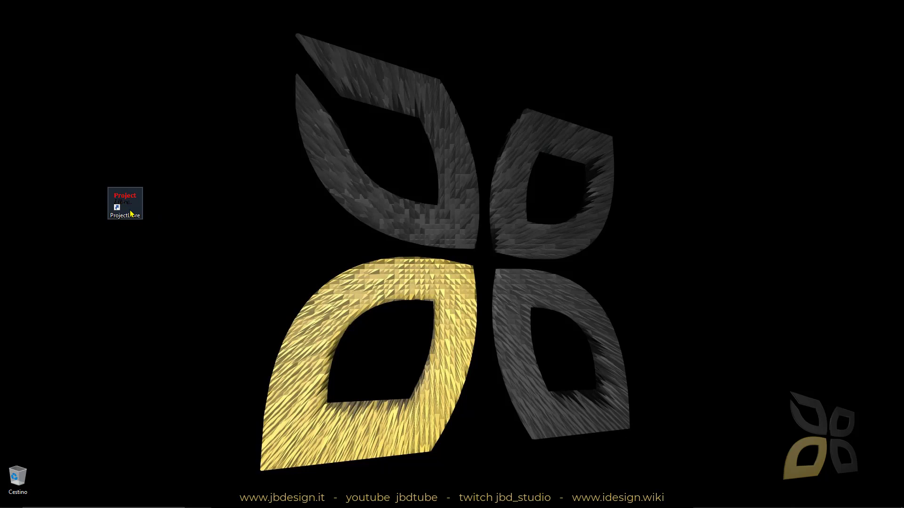
pyautogui.moveTo(258, 507)
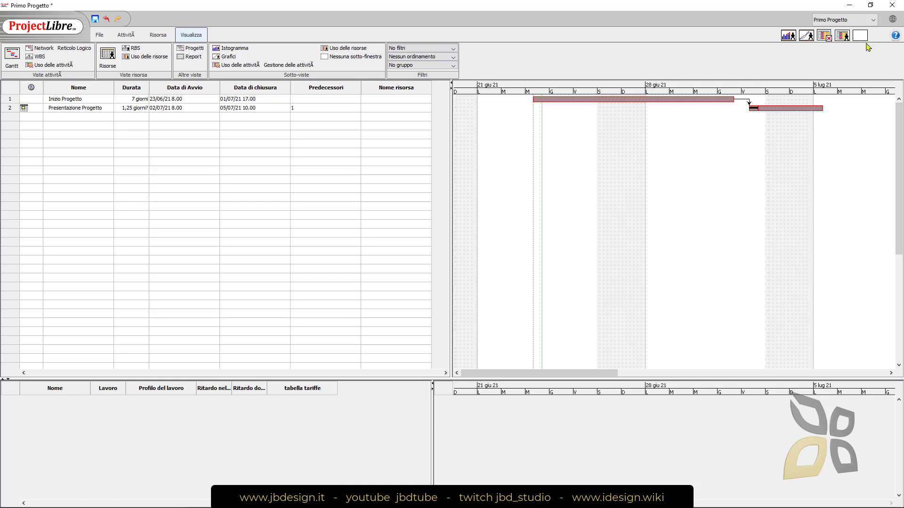
# Step: Change the ProjectLibre interface language to 'en'
pyautogui.click(892, 20)
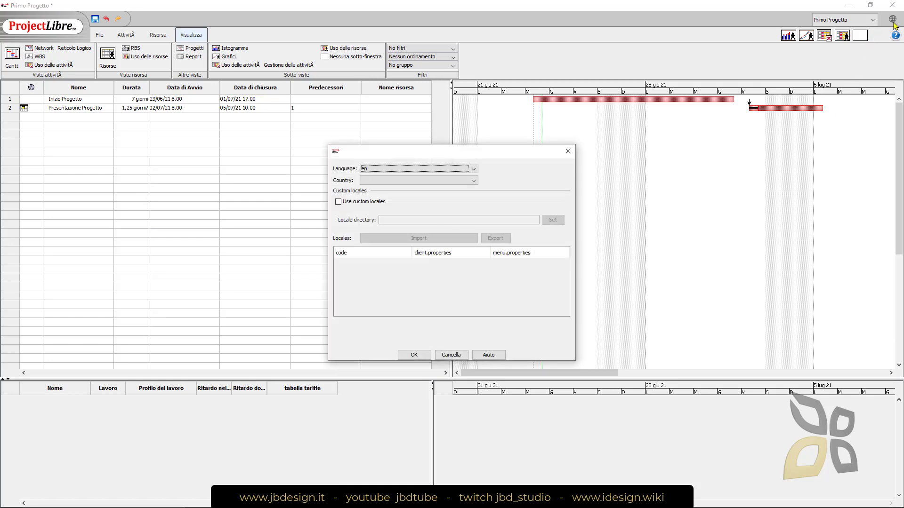
pyautogui.moveTo(391, 160); pyautogui.dragTo(395, 131)
pyautogui.click(373, 140)
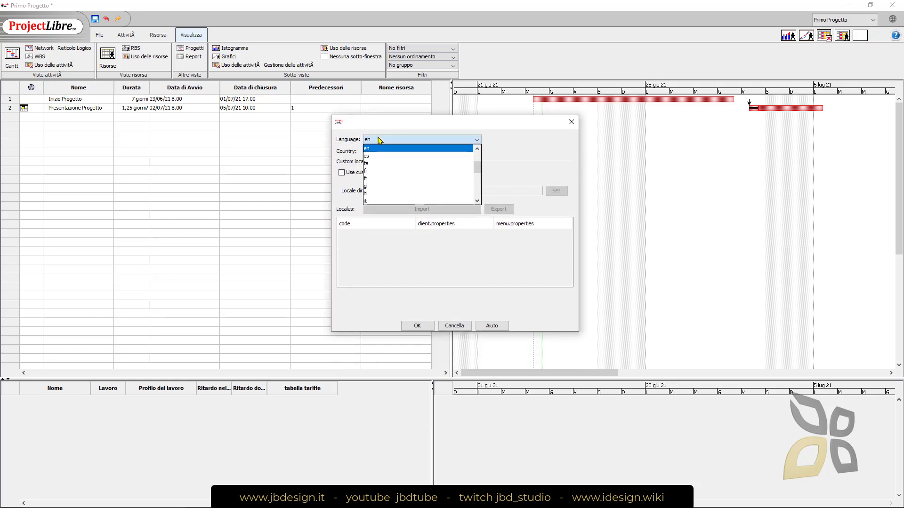
pyautogui.click(371, 151)
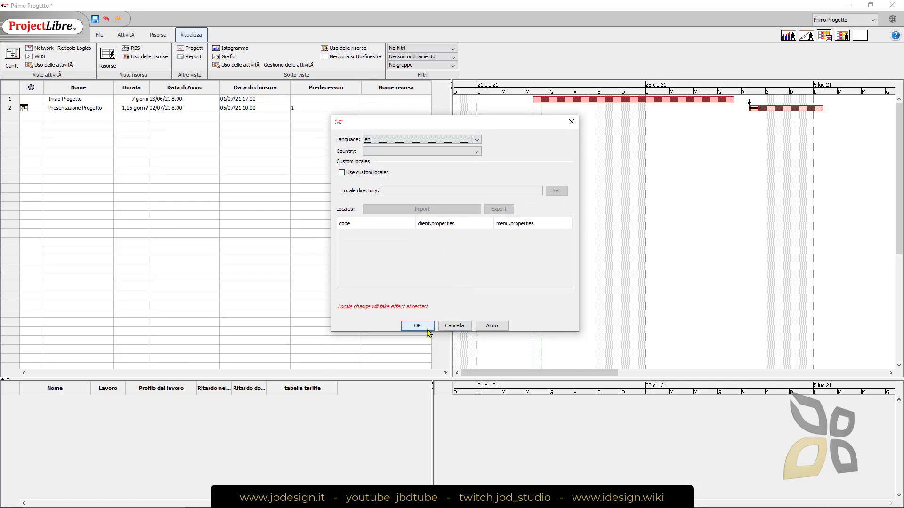
pyautogui.click(428, 330)
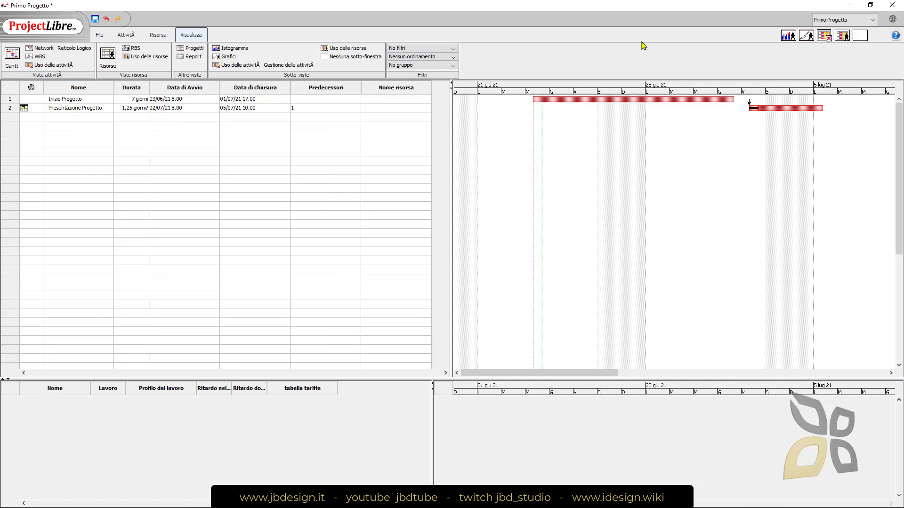
# Step: Quit without saving Primo Progetto, relaunch ProjectLibre, and dismiss the startup tips
pyautogui.click(892, 5)
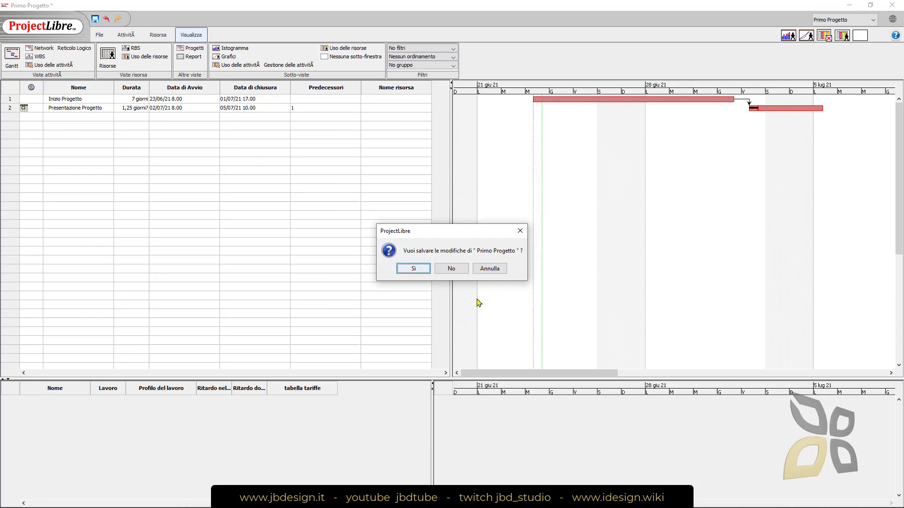
pyautogui.click(450, 269)
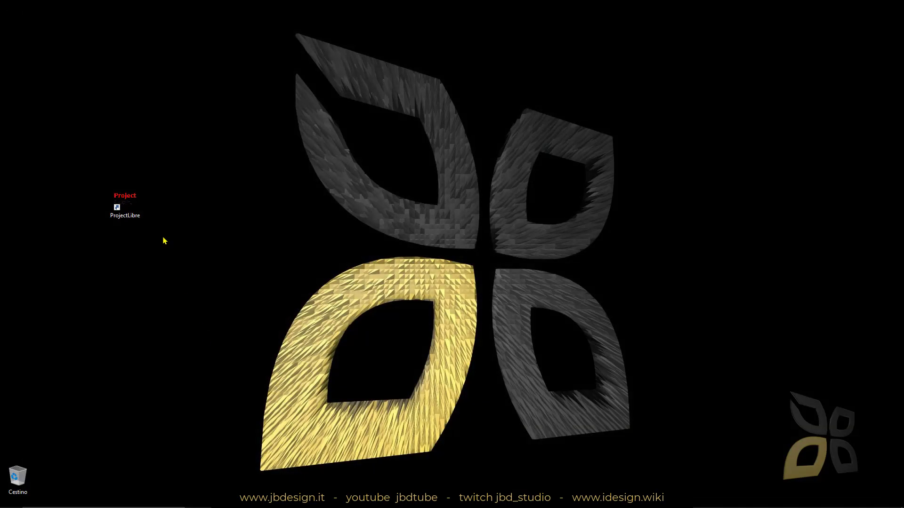
pyautogui.doubleClick(126, 202)
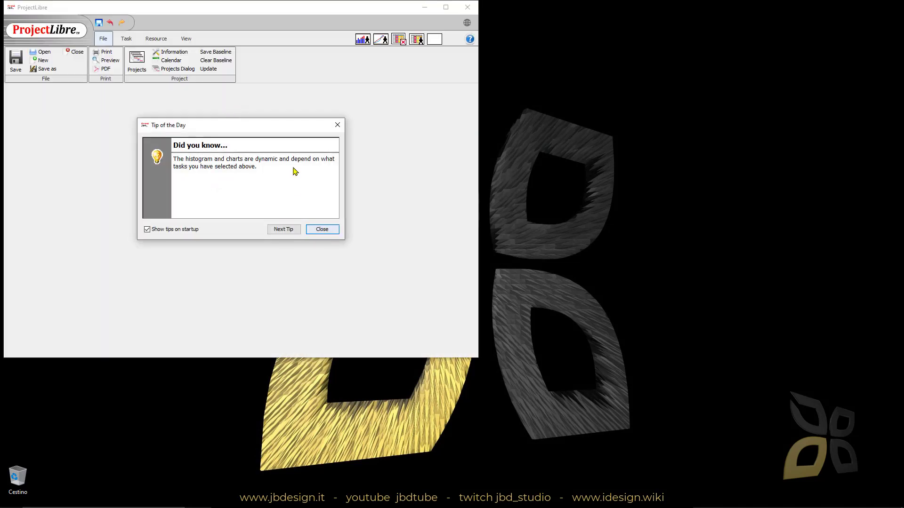
pyautogui.click(281, 230)
pyautogui.click(281, 230)
pyautogui.click(281, 230)
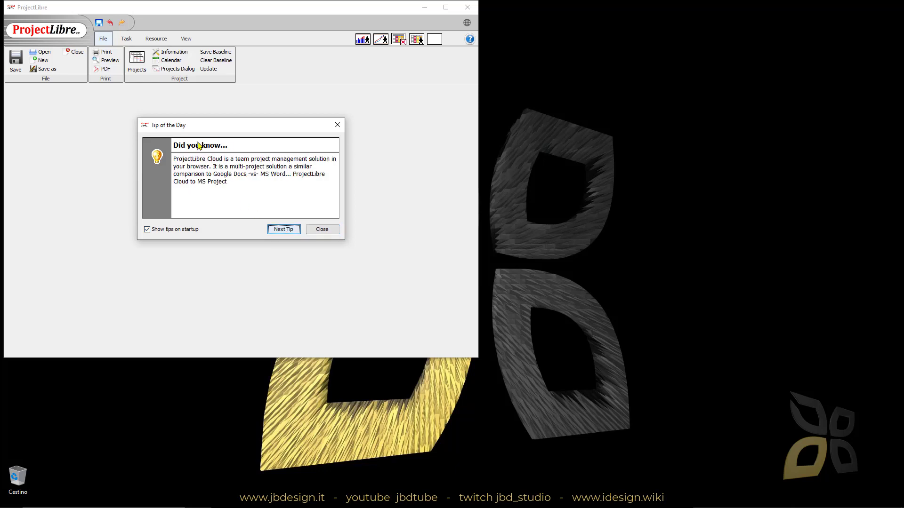
pyautogui.click(331, 230)
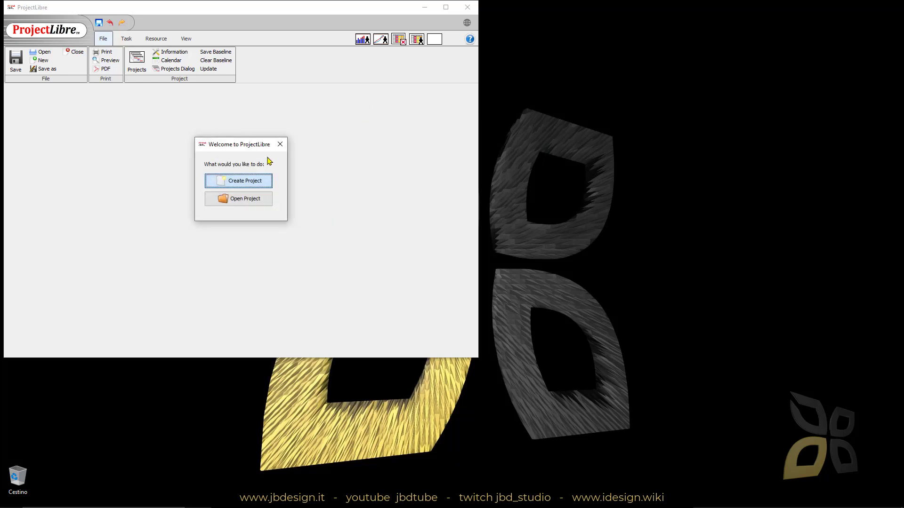
# Step: Create a project named New Project starting 6/23/21 with default settings, and maximize the window
pyautogui.moveTo(236, 144); pyautogui.dragTo(217, 130)
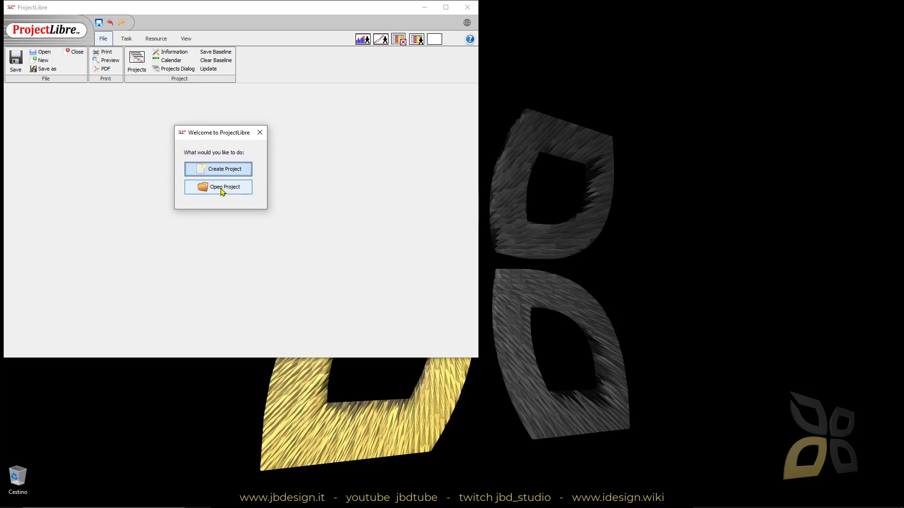
pyautogui.click(225, 173)
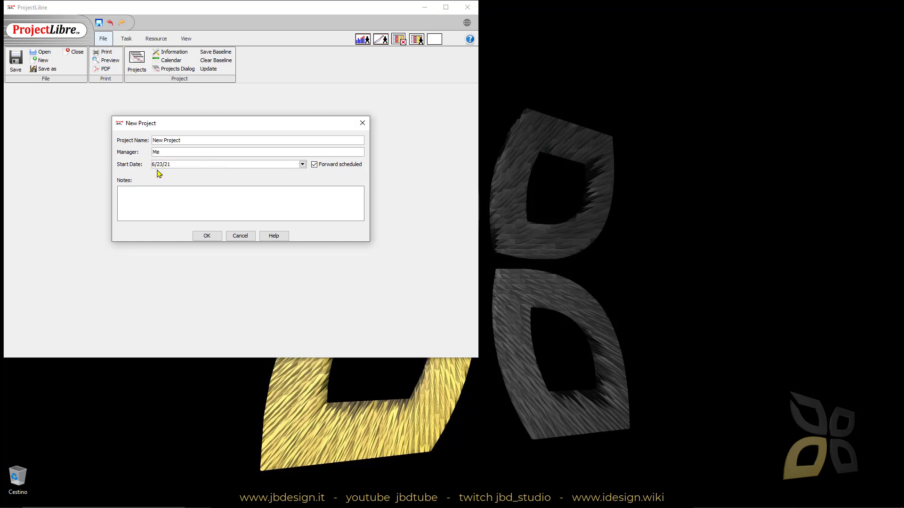
pyautogui.click(196, 210)
pyautogui.click(206, 236)
pyautogui.doubleClick(286, 10)
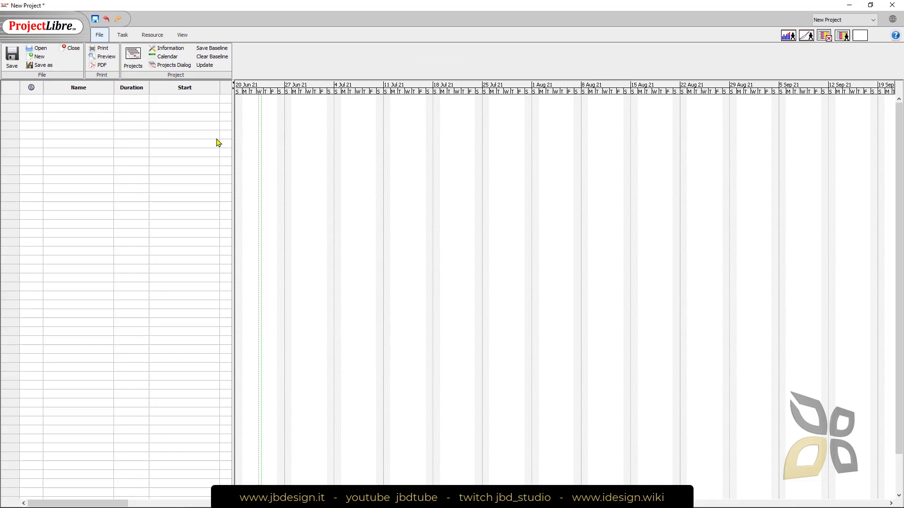
pyautogui.moveTo(424, 507)
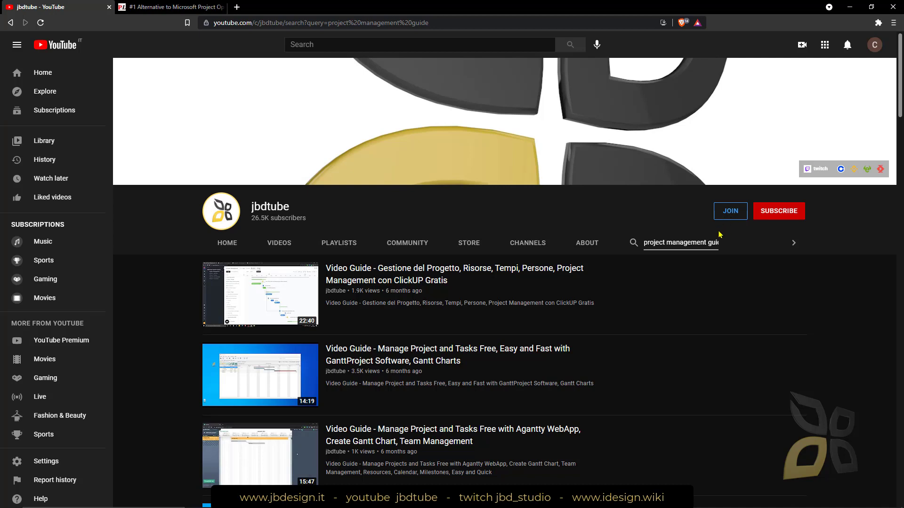
# Step: Clear the channel search text and view the channel's Store and About pages
pyautogui.tripleClick(704, 242)
pyautogui.press('BackSpace')
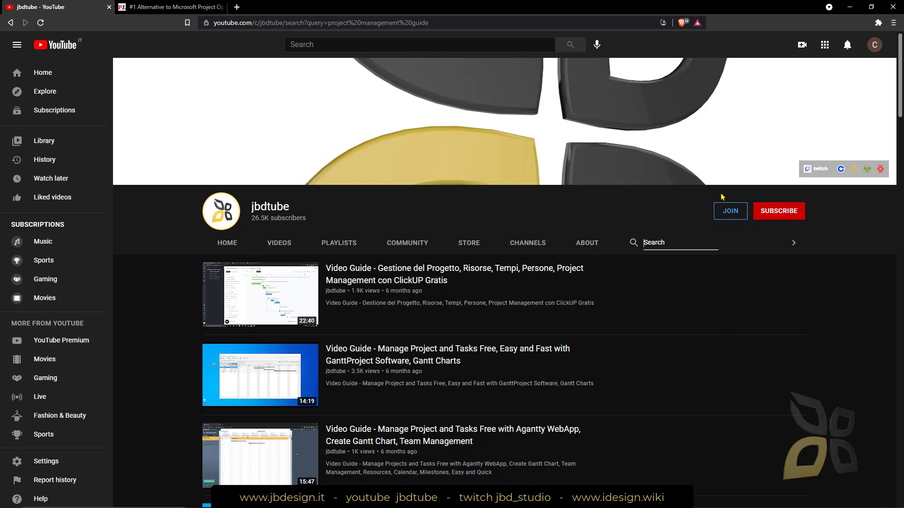
pyautogui.click(626, 212)
pyautogui.click(469, 243)
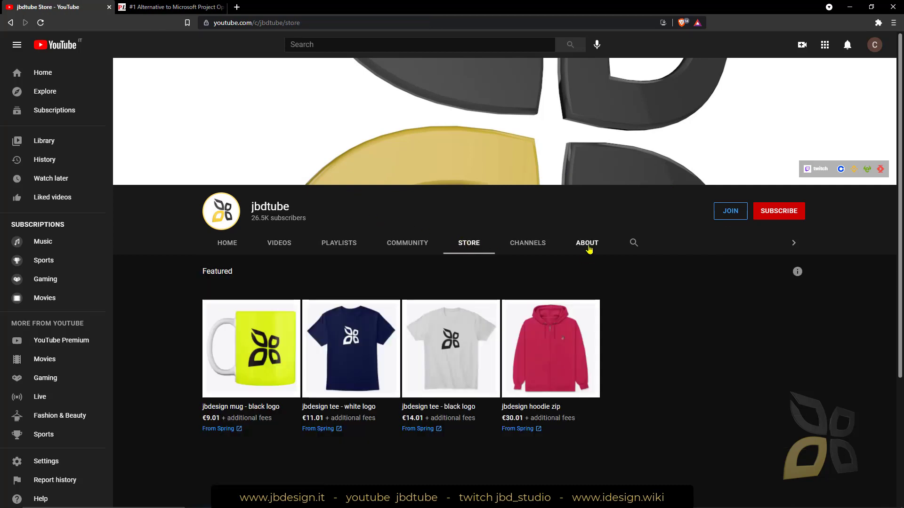
pyautogui.click(587, 244)
pyautogui.scroll(-4, 322, 372)
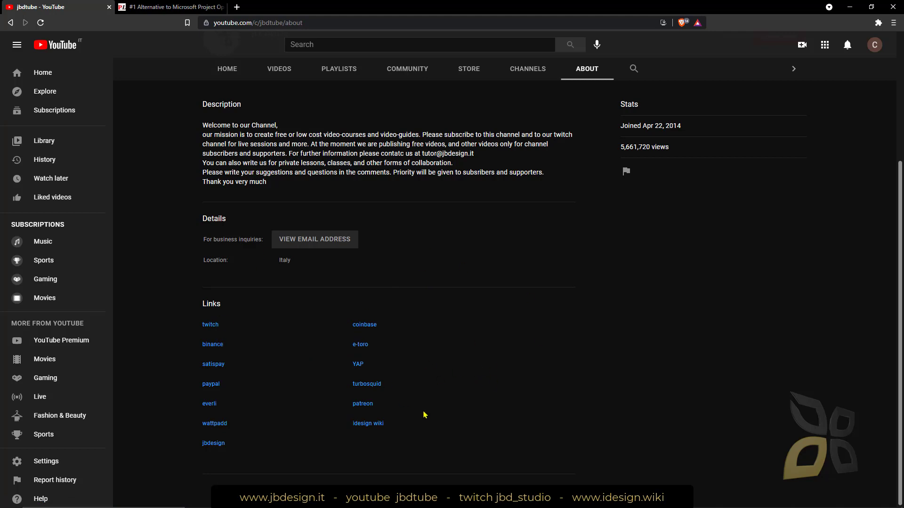
pyautogui.scroll(3, 225, 348)
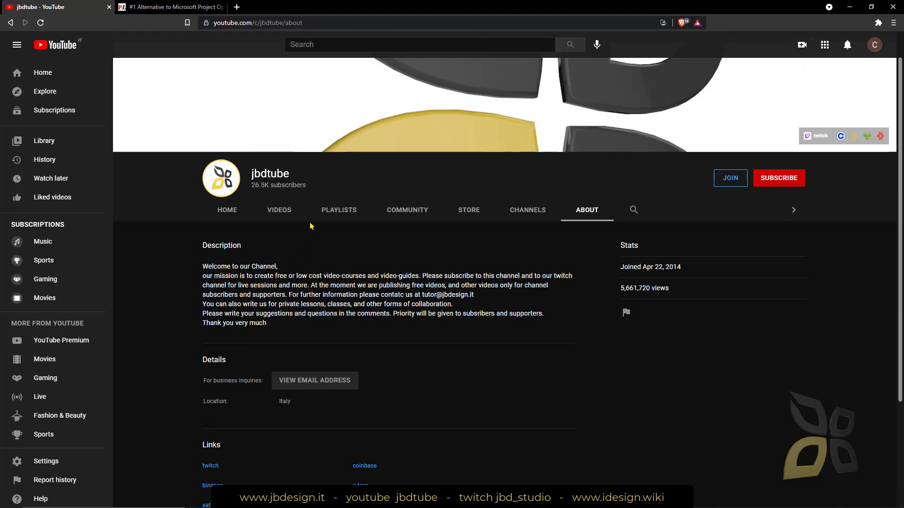
# Step: Browse the channel's Playlists, then minimize the browser to show ProjectLibre
pyautogui.click(325, 212)
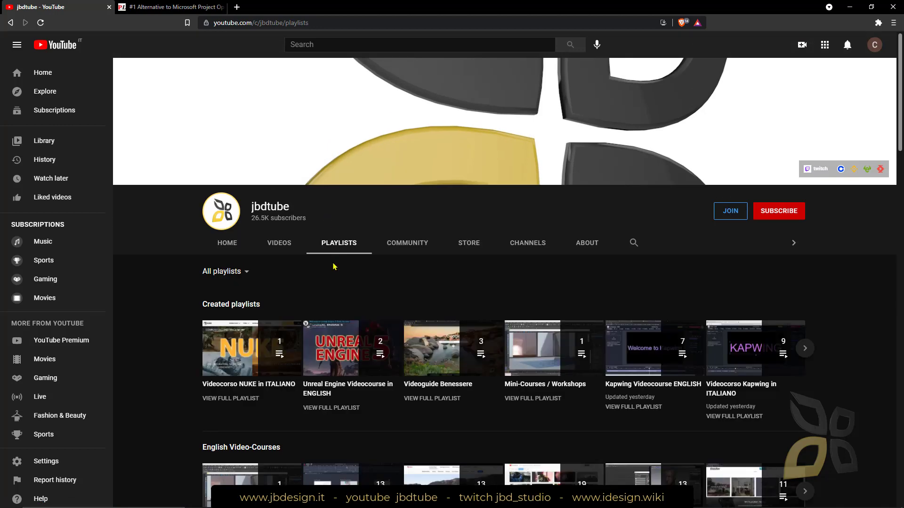
pyautogui.scroll(-4, 341, 257)
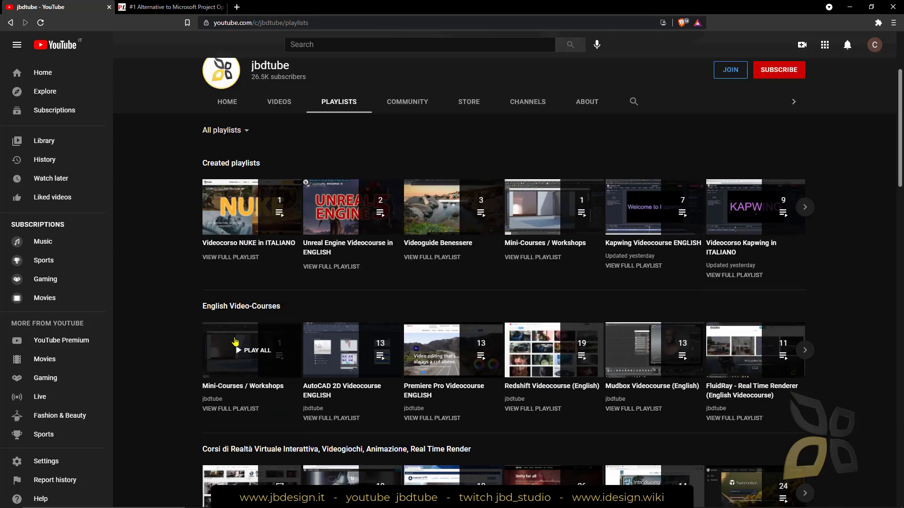
pyautogui.scroll(-20, 870, 357)
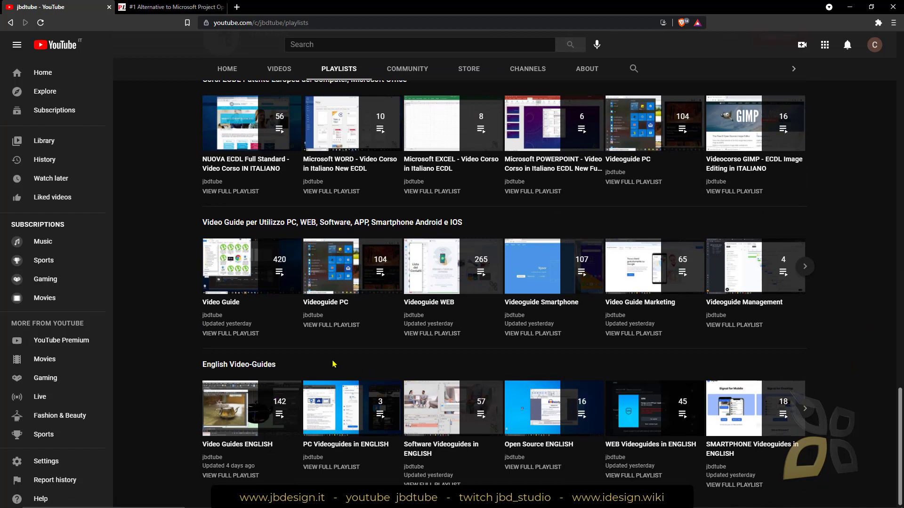
pyautogui.click(146, 7)
pyautogui.click(849, 8)
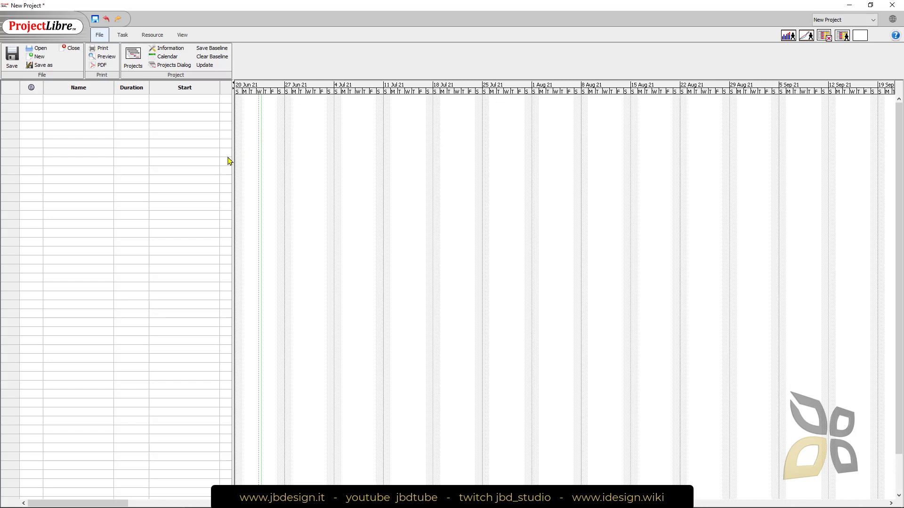
# Step: Widen the task table and create a new project named 'Second Project'
pyautogui.moveTo(233, 164); pyautogui.dragTo(296, 168)
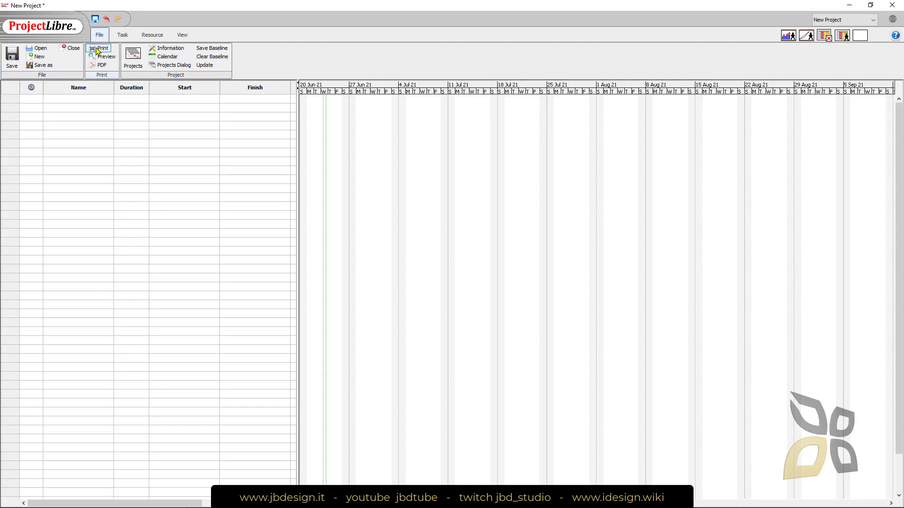
pyautogui.click(134, 54)
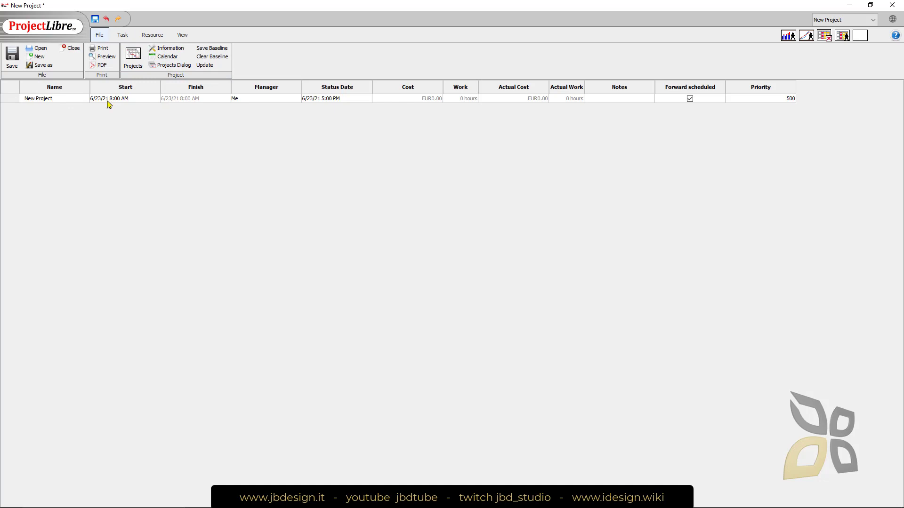
pyautogui.click(38, 57)
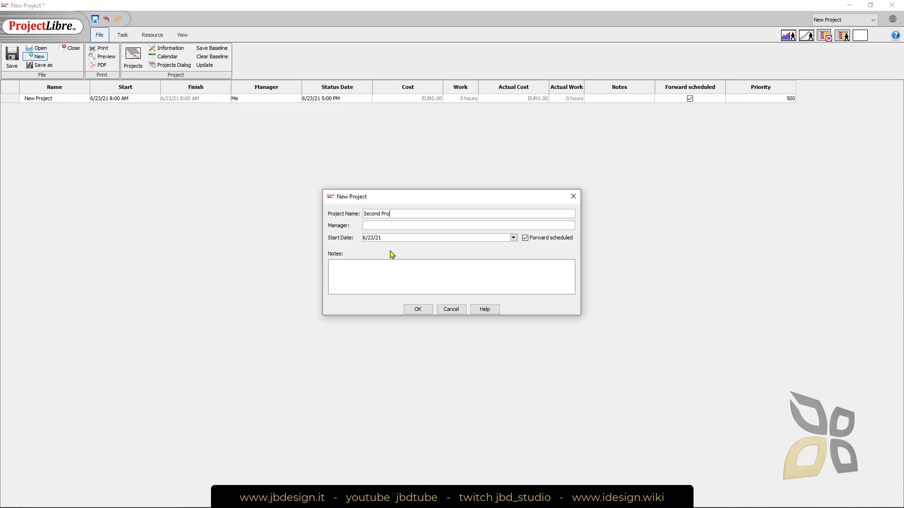
pyautogui.write('Second Project')
pyautogui.press('Return')
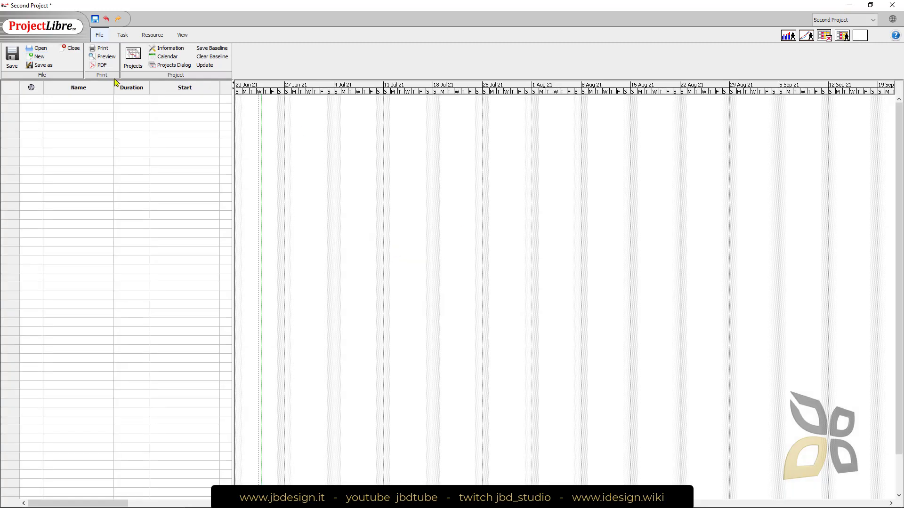
# Step: Return to Second Project's Gantt chart and start the first task, 'Initial Task'
pyautogui.click(133, 57)
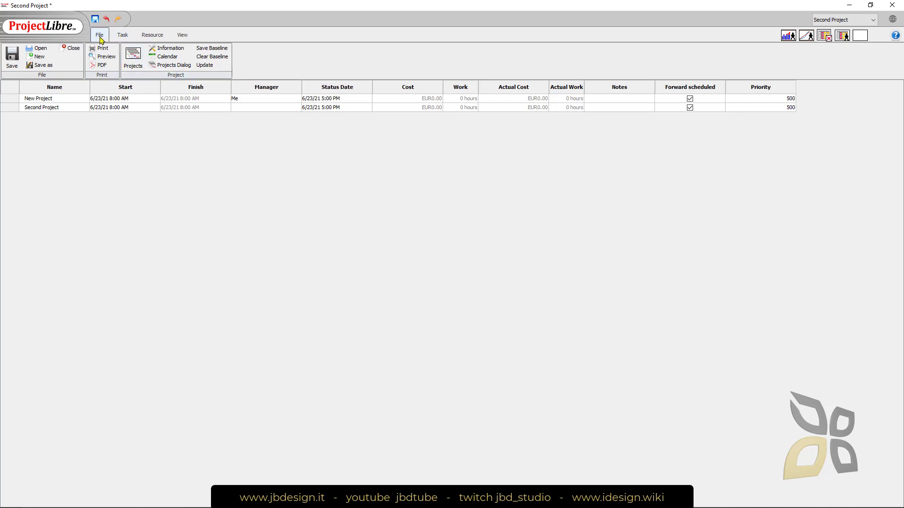
pyautogui.click(120, 38)
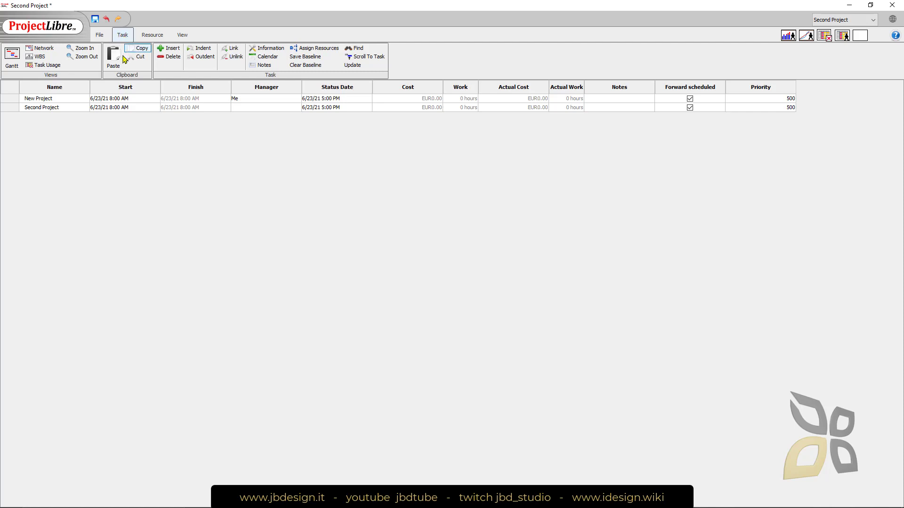
pyautogui.click(7, 59)
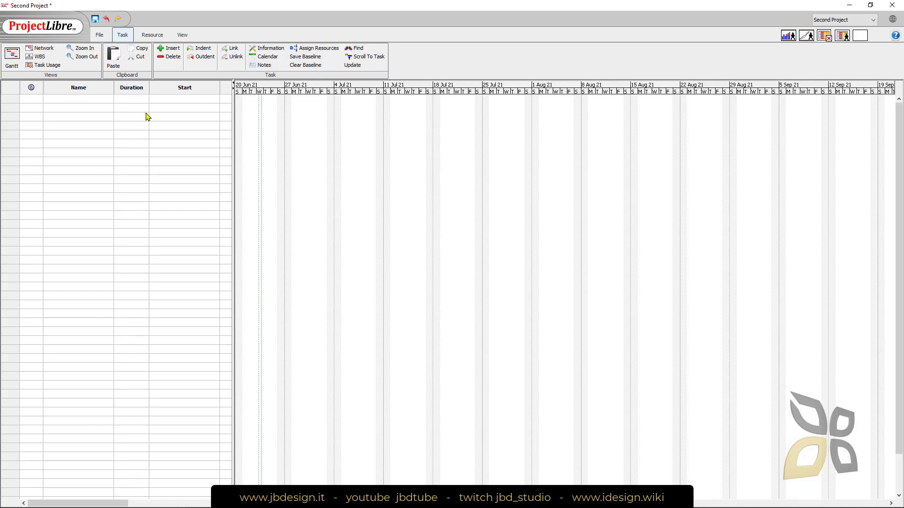
pyautogui.click(66, 101)
# Step: Set Initial Task's duration to 7 days and widen the table to show Finish and Predecessors
pyautogui.click(123, 99)
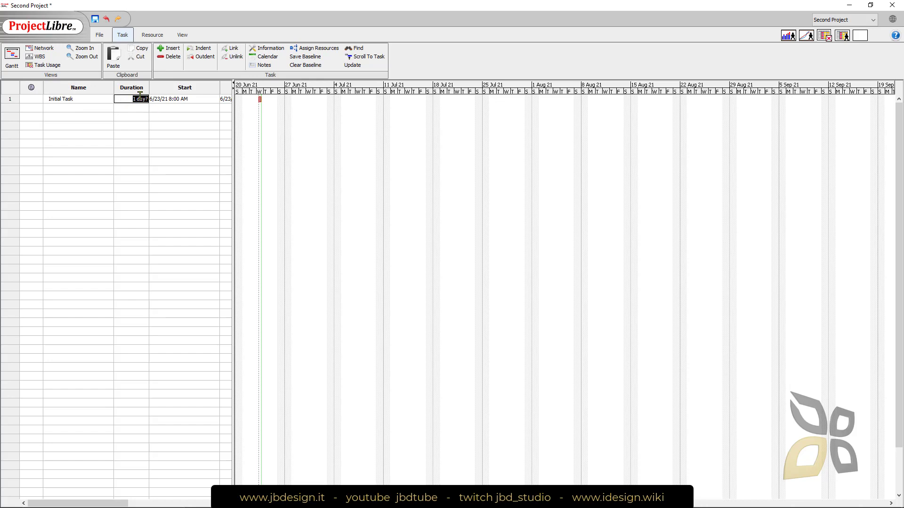
pyautogui.write('7')
pyautogui.press('Return')
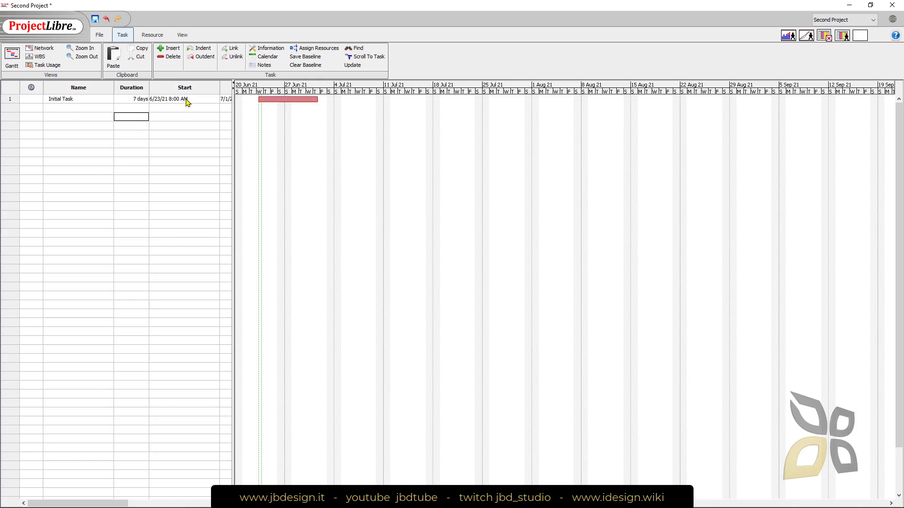
pyautogui.click(185, 99)
pyautogui.moveTo(233, 111); pyautogui.dragTo(337, 113)
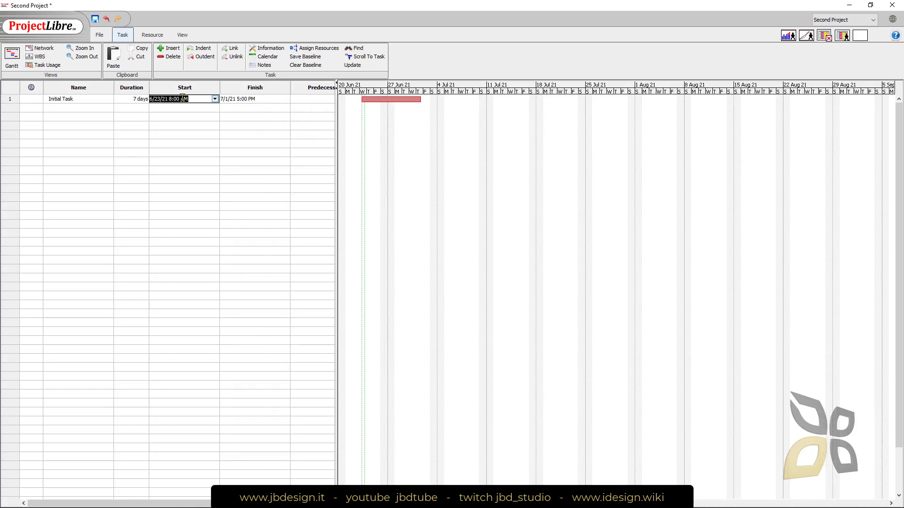
pyautogui.click(215, 99)
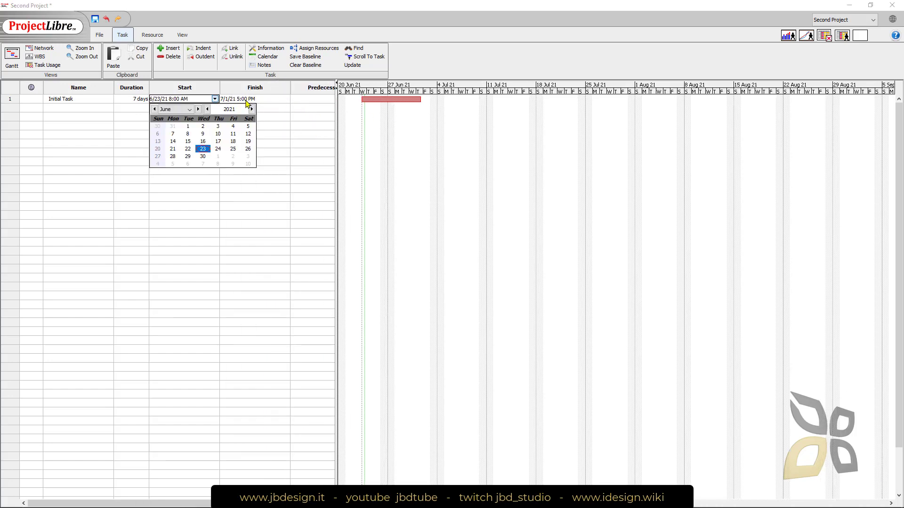
# Step: Add 'Next Task' in row 2, lasting 1.5 days from 7/5/21
pyautogui.click(268, 98)
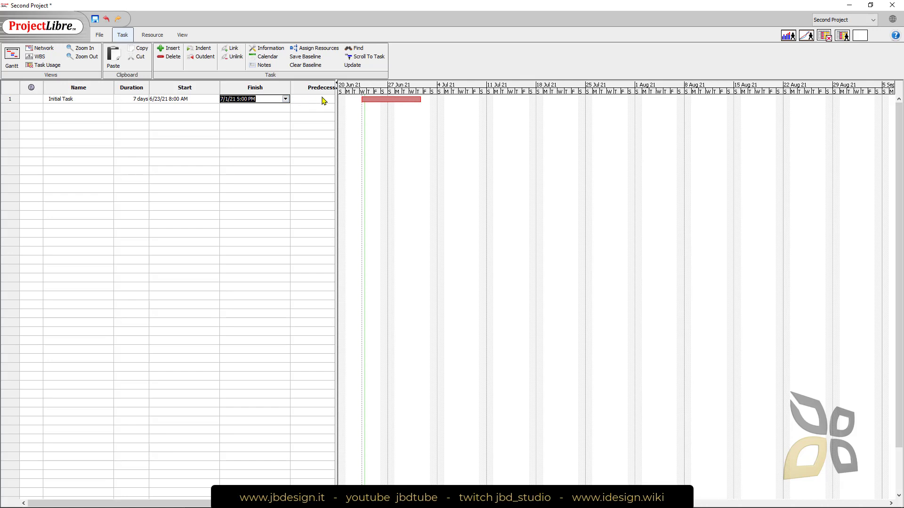
pyautogui.click(62, 109)
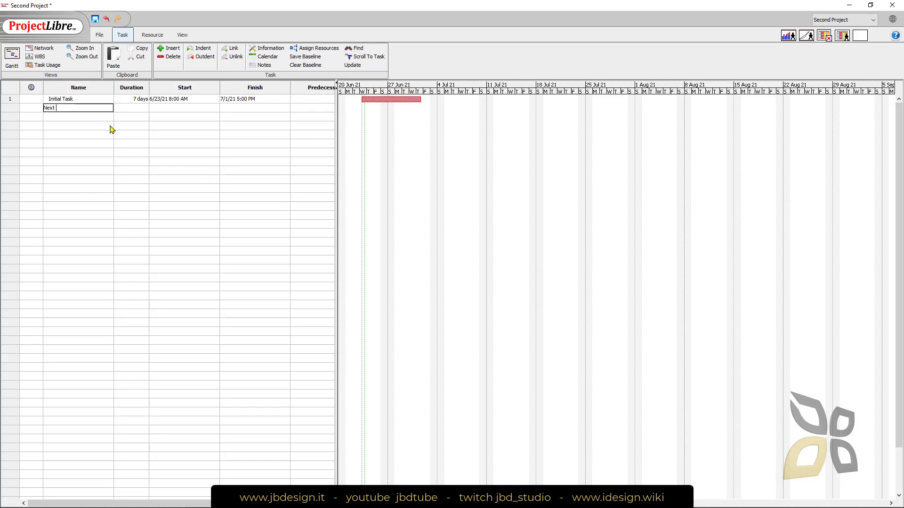
pyautogui.press('Return')
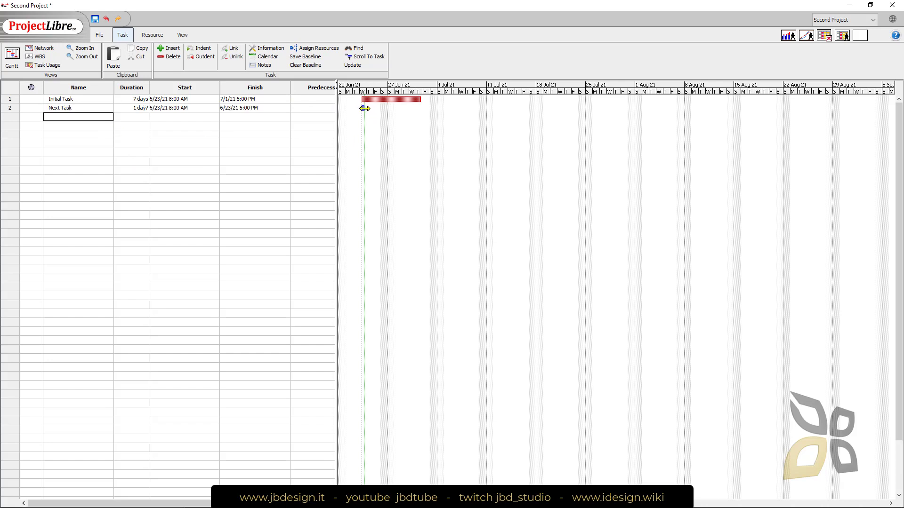
pyautogui.moveTo(365, 109); pyautogui.dragTo(454, 108)
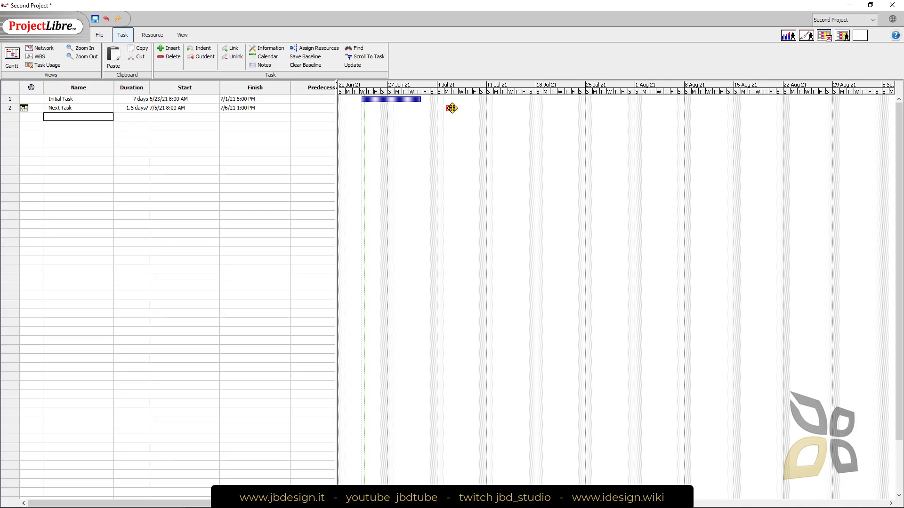
# Step: Link Initial Task as Next Task's predecessor and stretch Next Task to 5 days, ending 7/9/21
pyautogui.moveTo(450, 109); pyautogui.dragTo(419, 100)
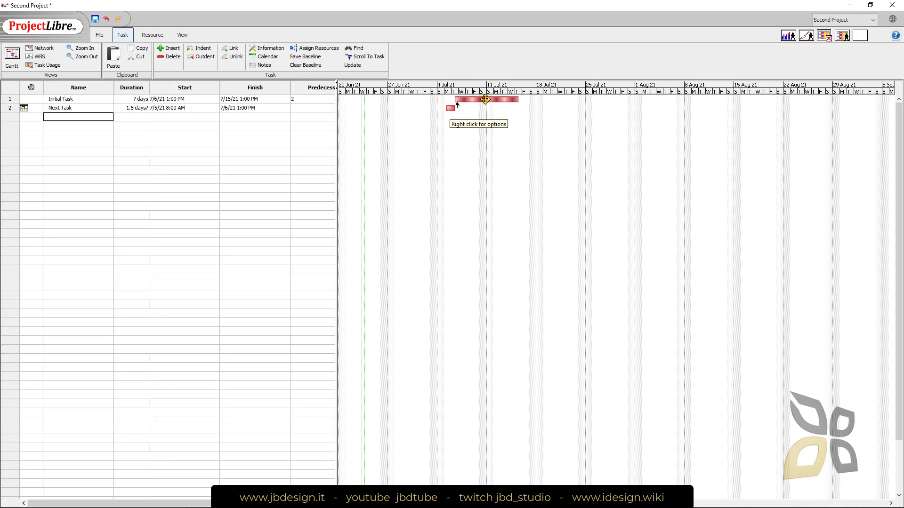
pyautogui.hotkey('ctrl', 'z')
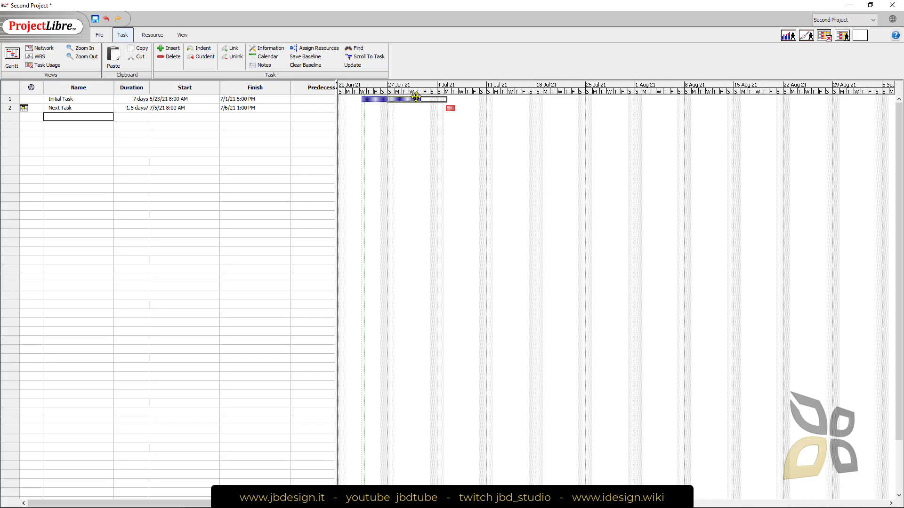
pyautogui.moveTo(386, 99); pyautogui.dragTo(392, 101)
pyautogui.moveTo(427, 99); pyautogui.dragTo(450, 109)
pyautogui.moveTo(455, 111); pyautogui.dragTo(477, 109)
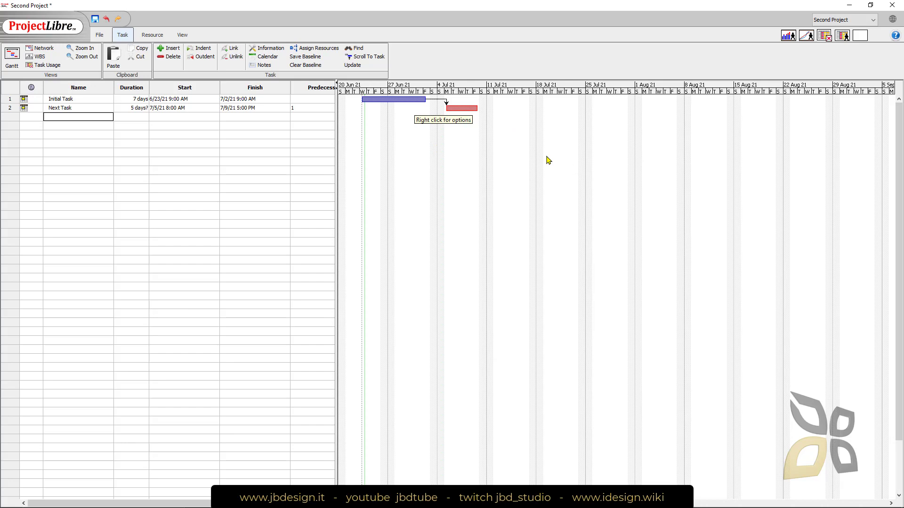
# Step: Add the work resource 'Mister X' in the resource sheet and check its standard rate
pyautogui.click(144, 37)
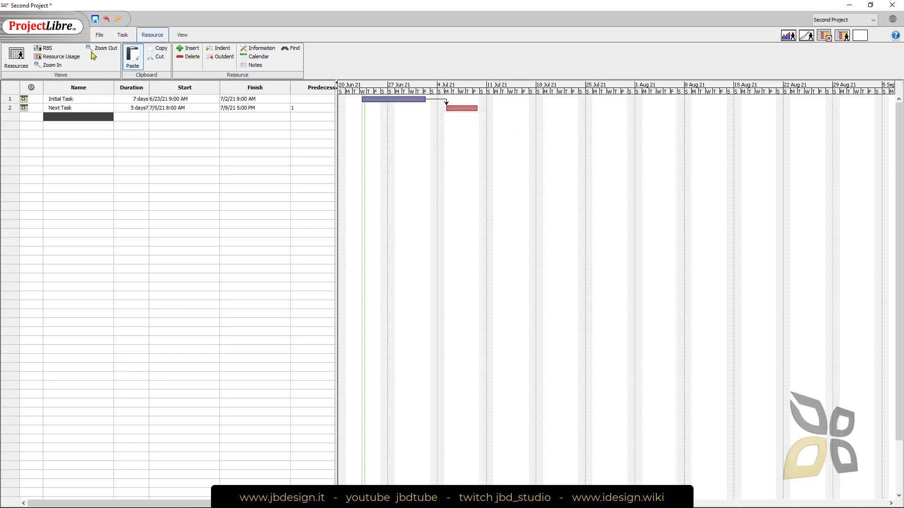
pyautogui.click(17, 59)
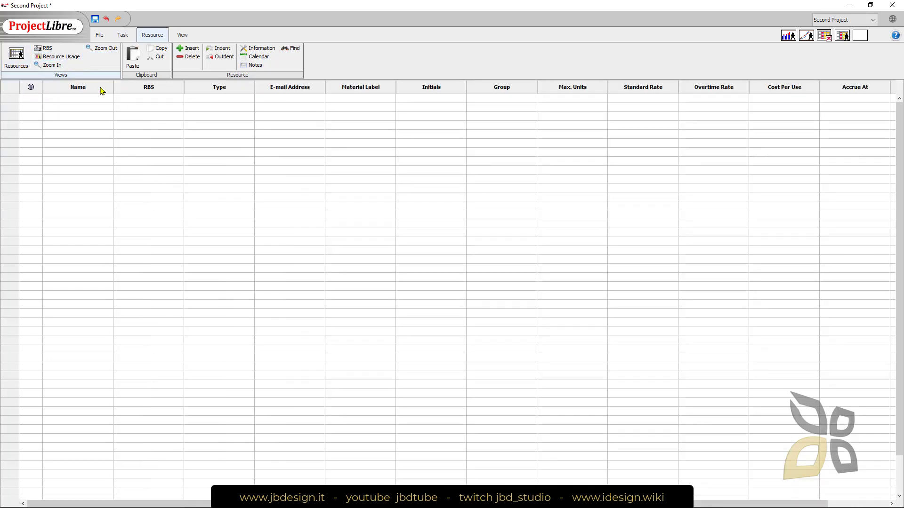
pyautogui.click(77, 99)
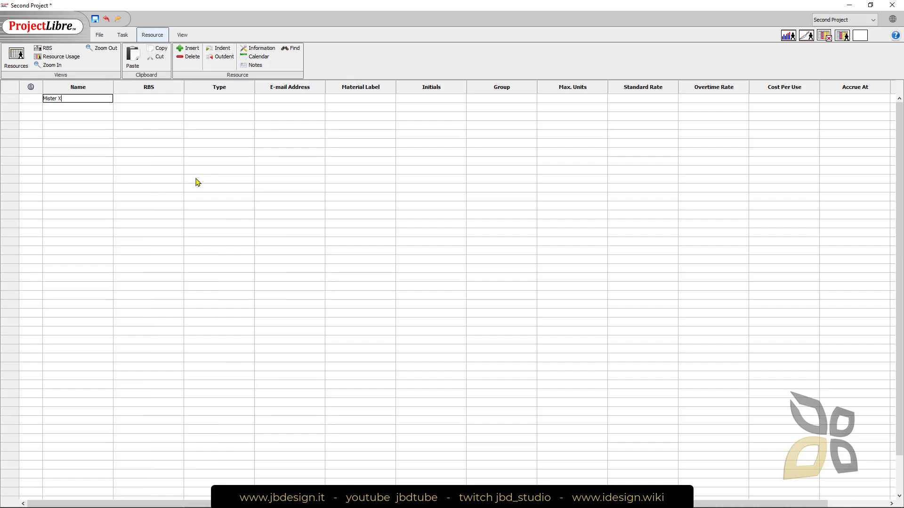
pyautogui.click(203, 107)
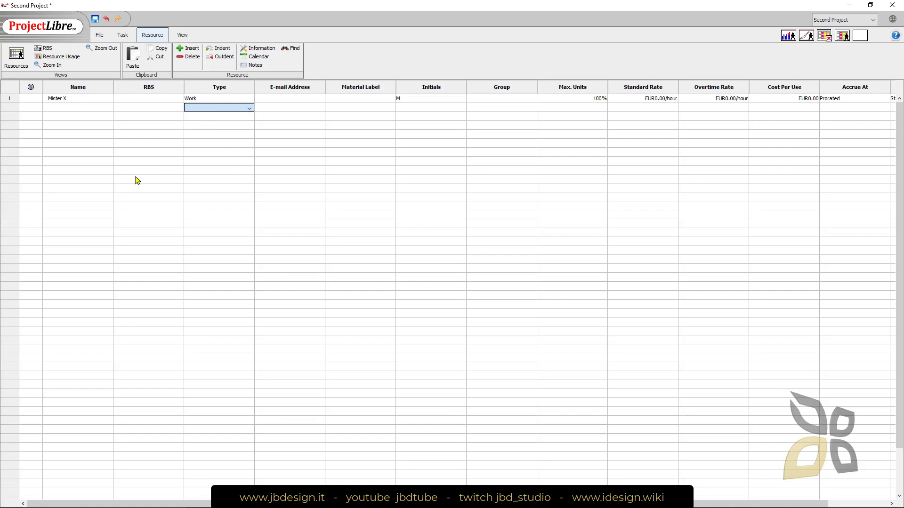
pyautogui.click(302, 162)
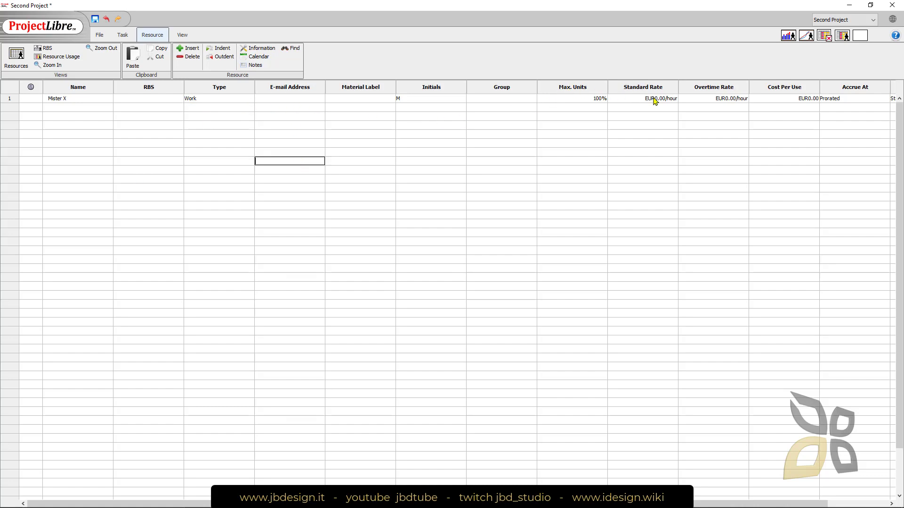
pyautogui.click(654, 101)
pyautogui.click(619, 197)
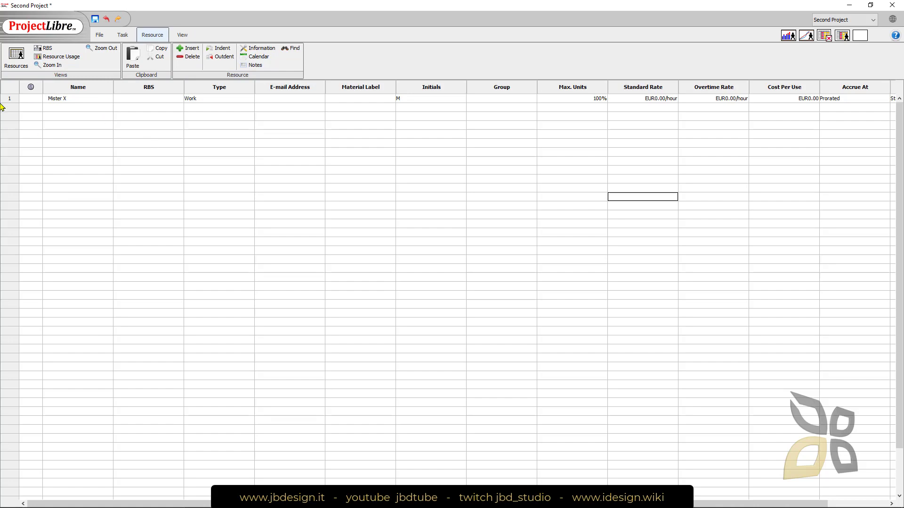
pyautogui.click(183, 37)
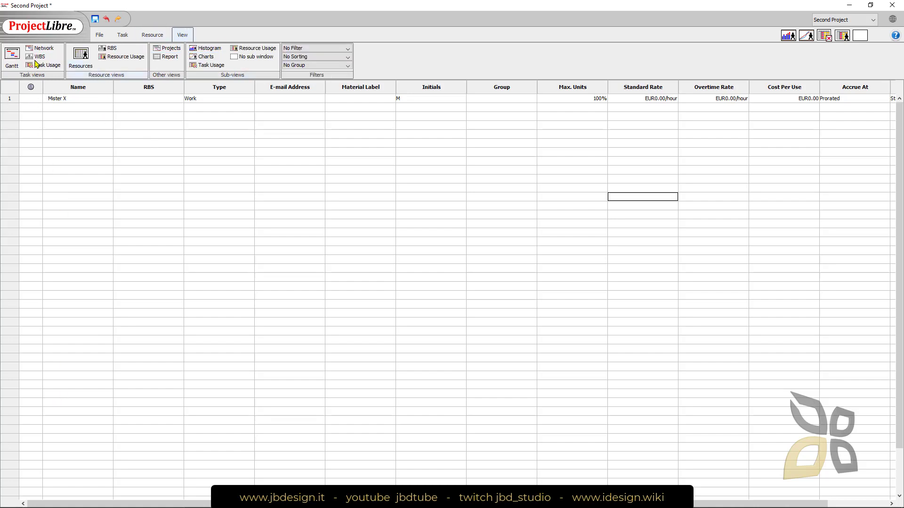
# Step: Browse the Gantt, Network, WBS and Resources views, ending on the RBS view
pyautogui.click(10, 64)
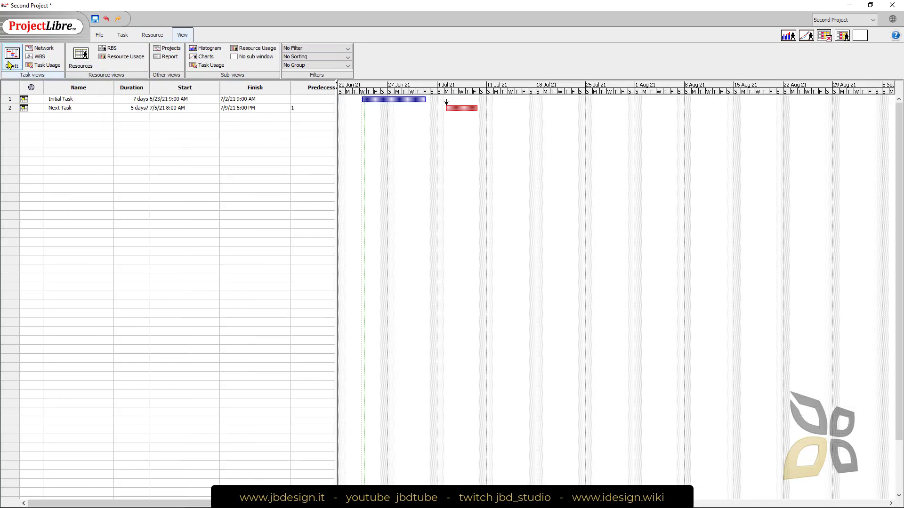
pyautogui.click(44, 50)
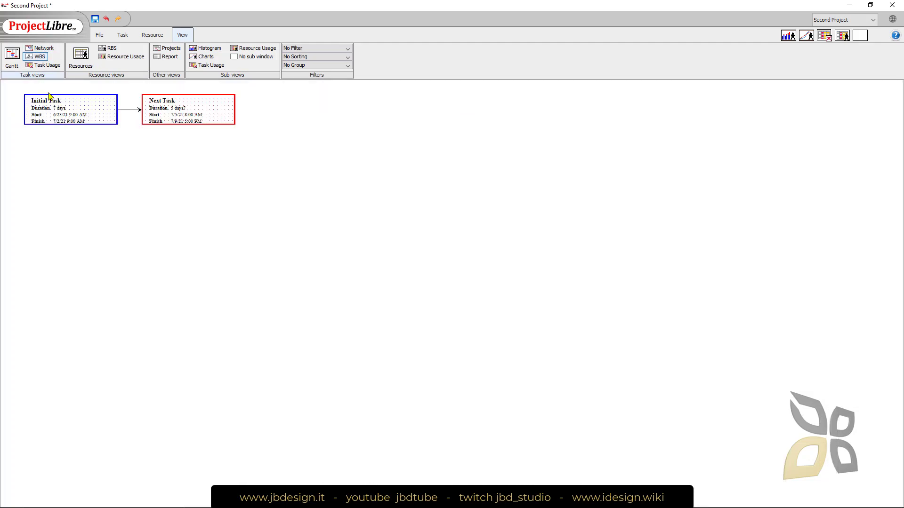
pyautogui.click(43, 57)
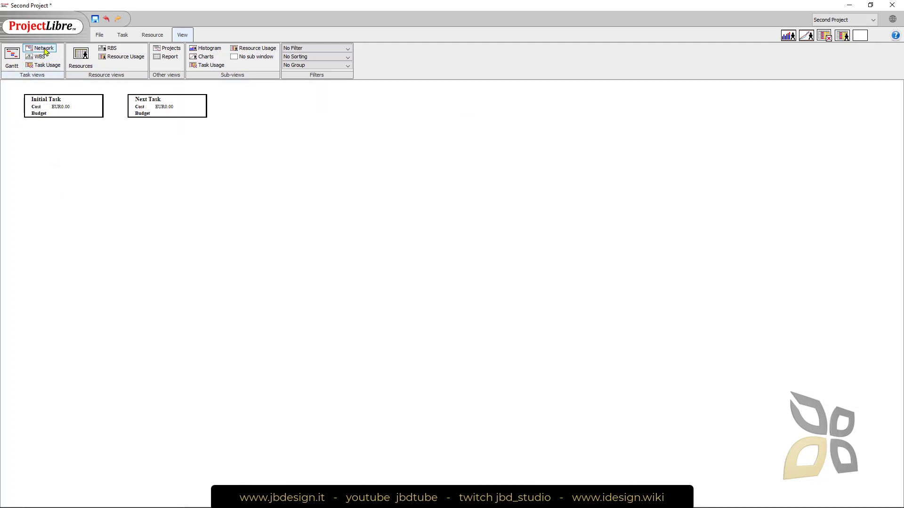
pyautogui.click(45, 50)
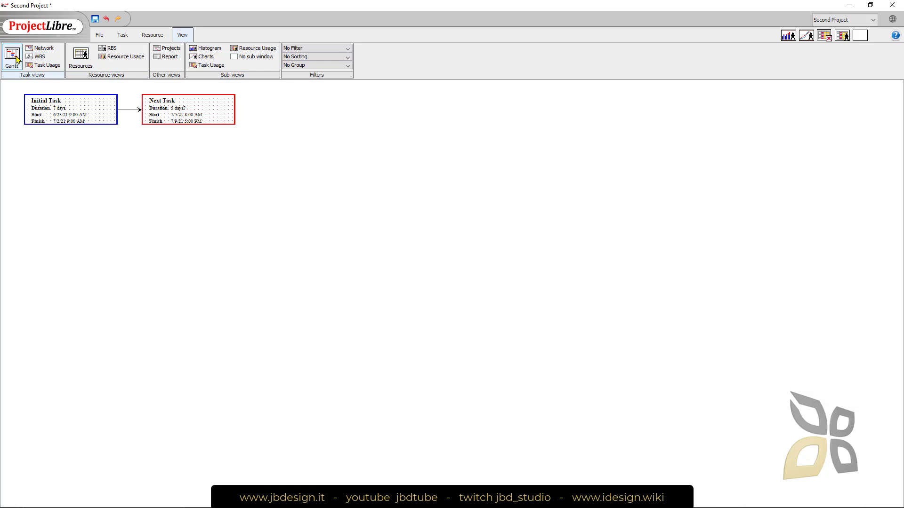
pyautogui.click(86, 69)
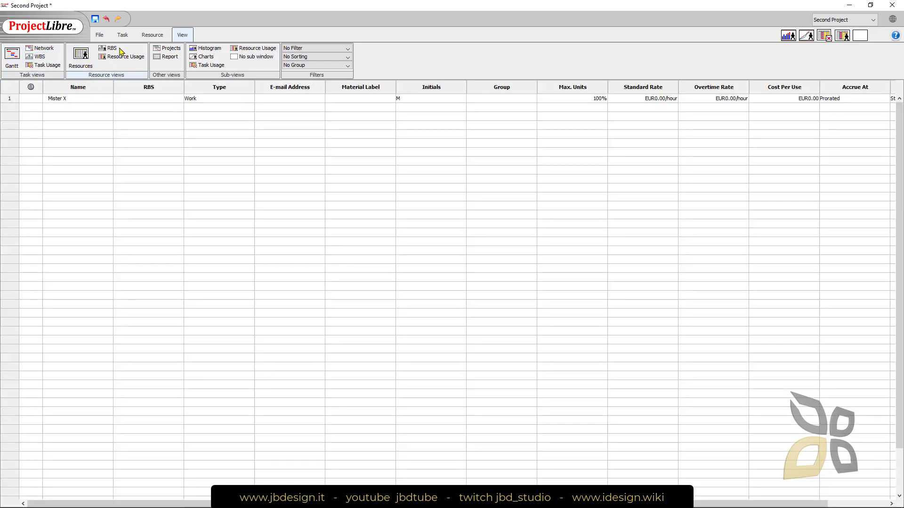
pyautogui.click(110, 49)
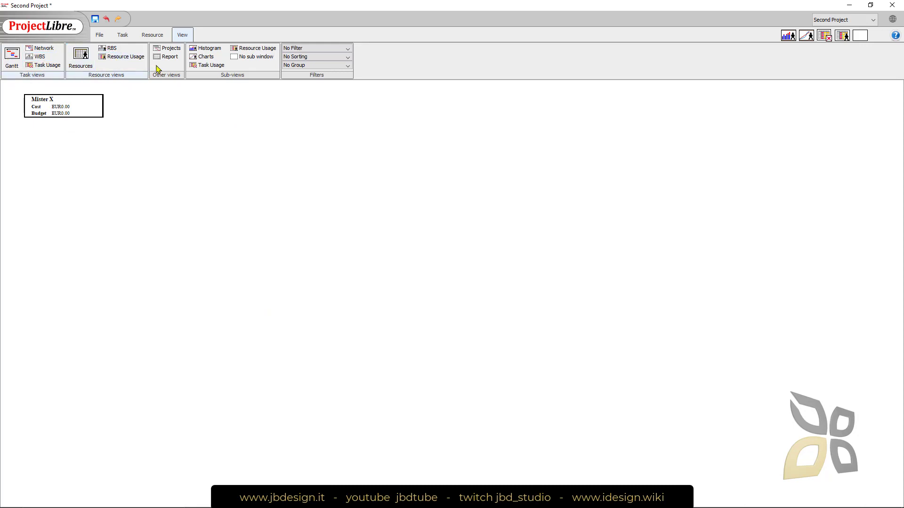
# Step: Show the Projects list, with the histogram, charts and task usage panes beneath it
pyautogui.click(176, 57)
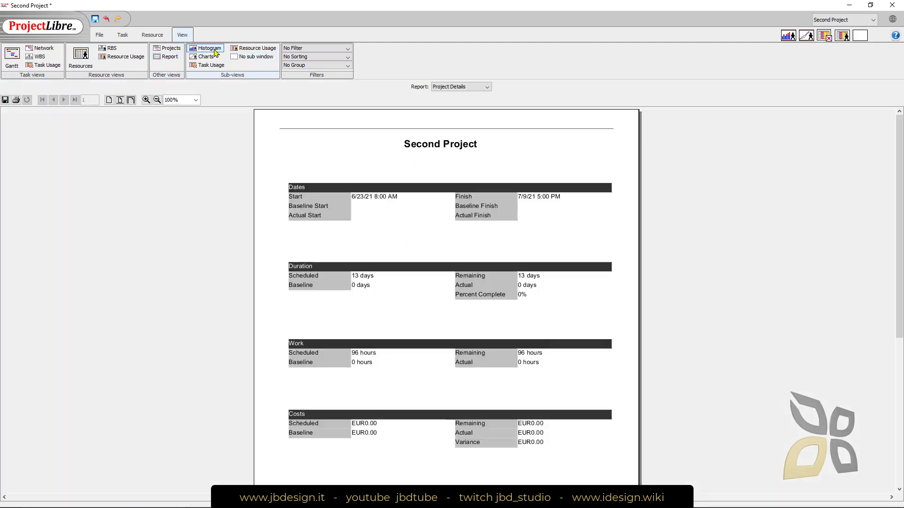
pyautogui.click(212, 49)
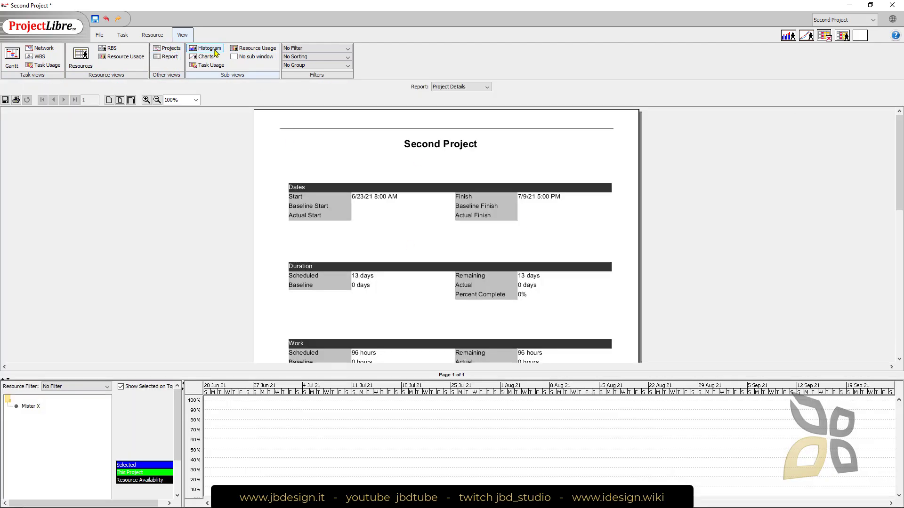
pyautogui.click(206, 57)
pyautogui.click(211, 65)
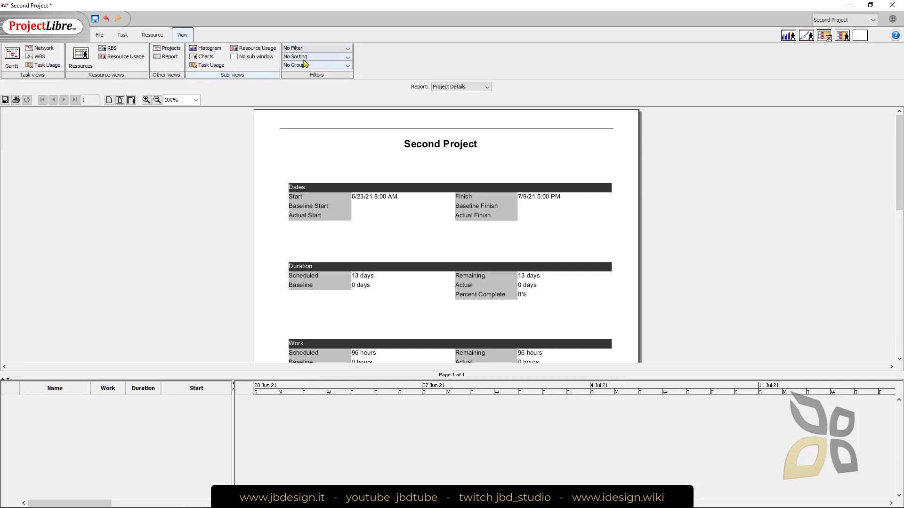
# Step: Go back to Second Project's Gantt chart of the two linked tasks
pyautogui.click(99, 35)
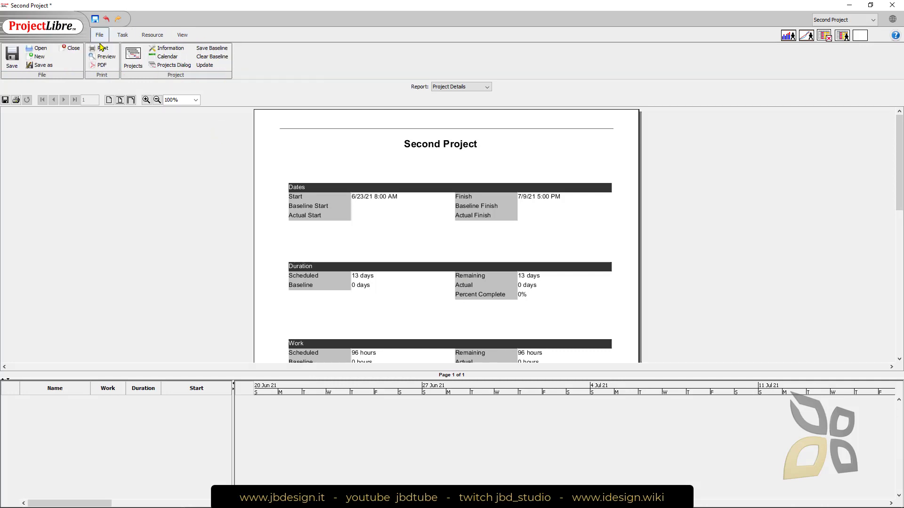
pyautogui.click(123, 37)
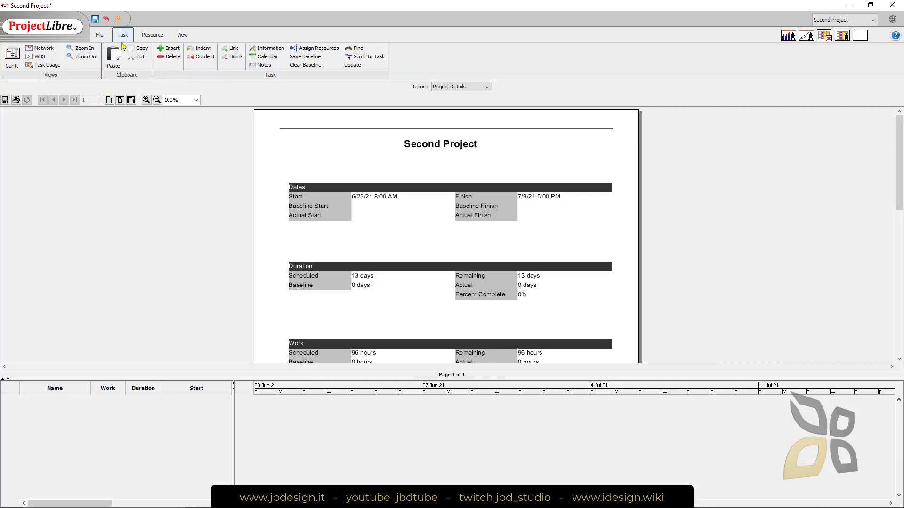
pyautogui.click(12, 56)
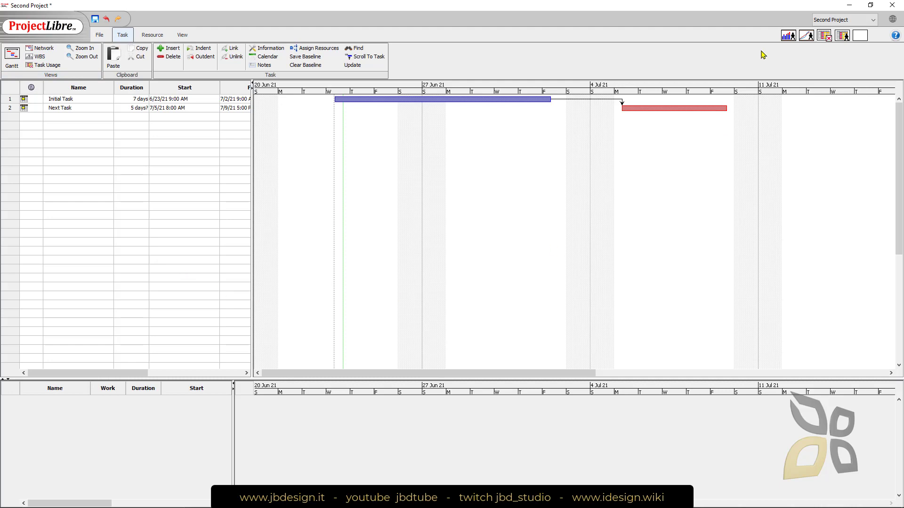
# Step: Switch from ProjectLibre to YouTube and show the jbdtube channel's Videos page with search open
pyautogui.click(849, 6)
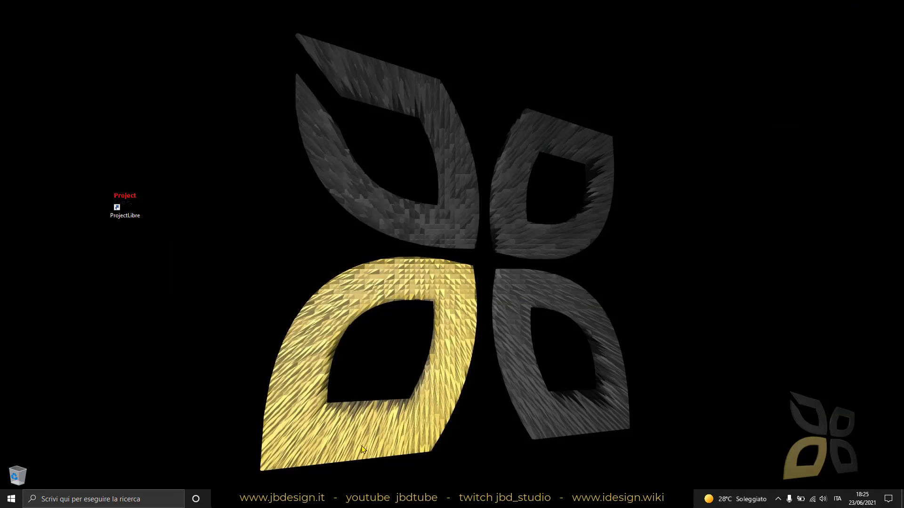
pyautogui.hotkey('alt', 'Tab')
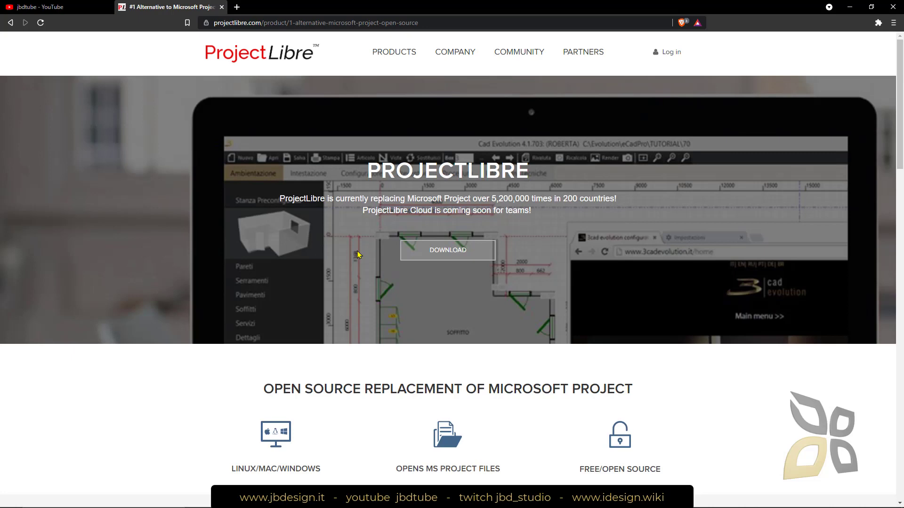
pyautogui.click(41, 7)
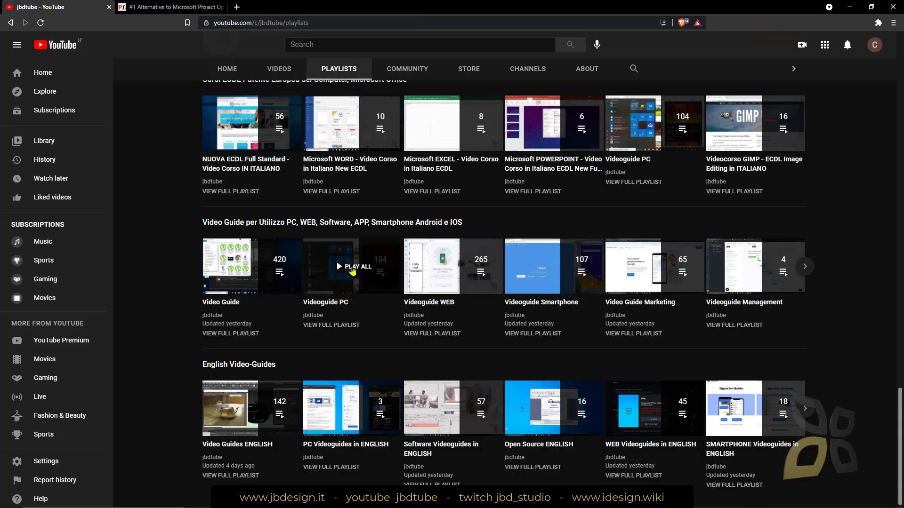
pyautogui.scroll(20, 352, 269)
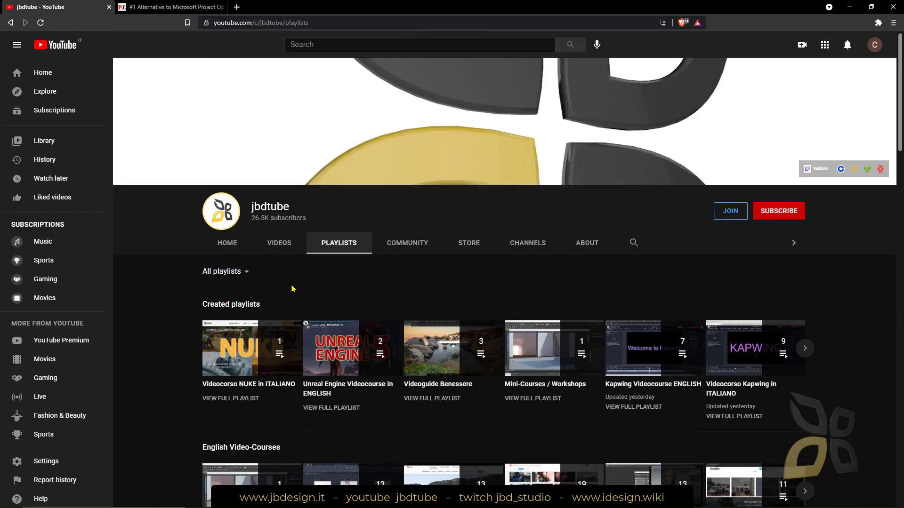
pyautogui.click(275, 250)
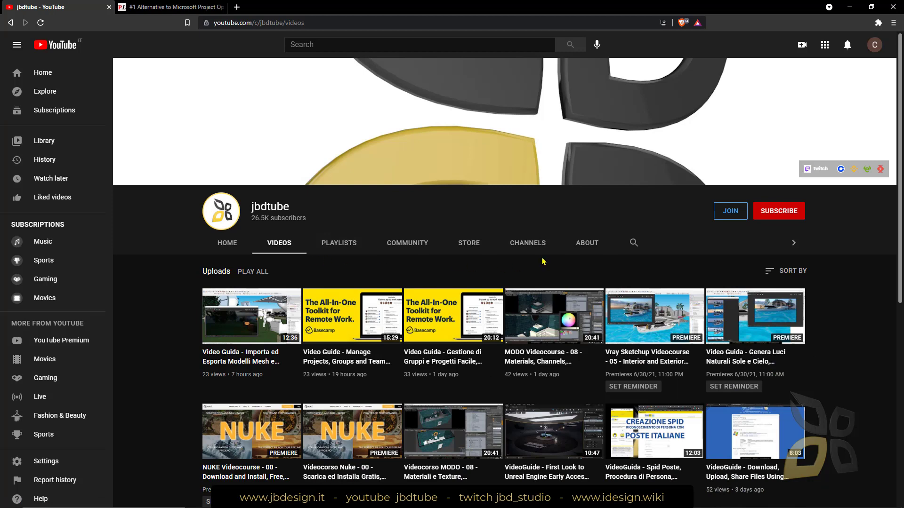
pyautogui.click(632, 249)
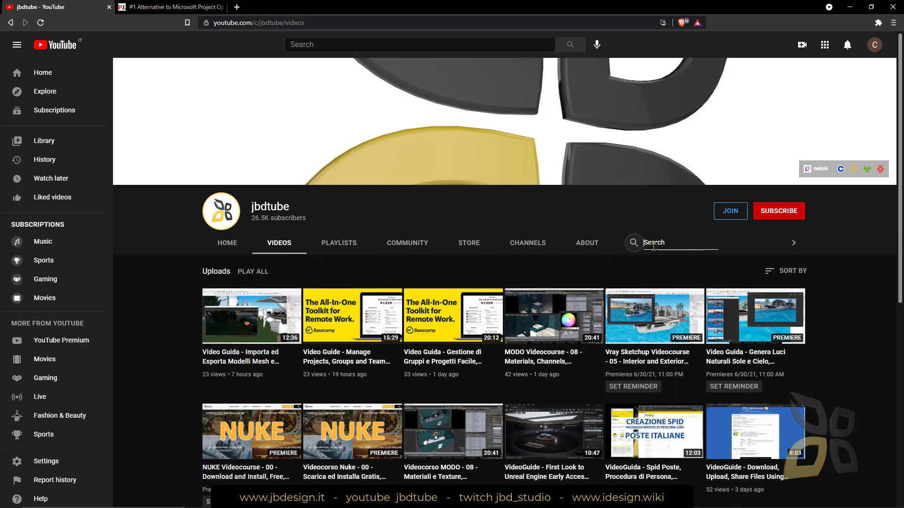